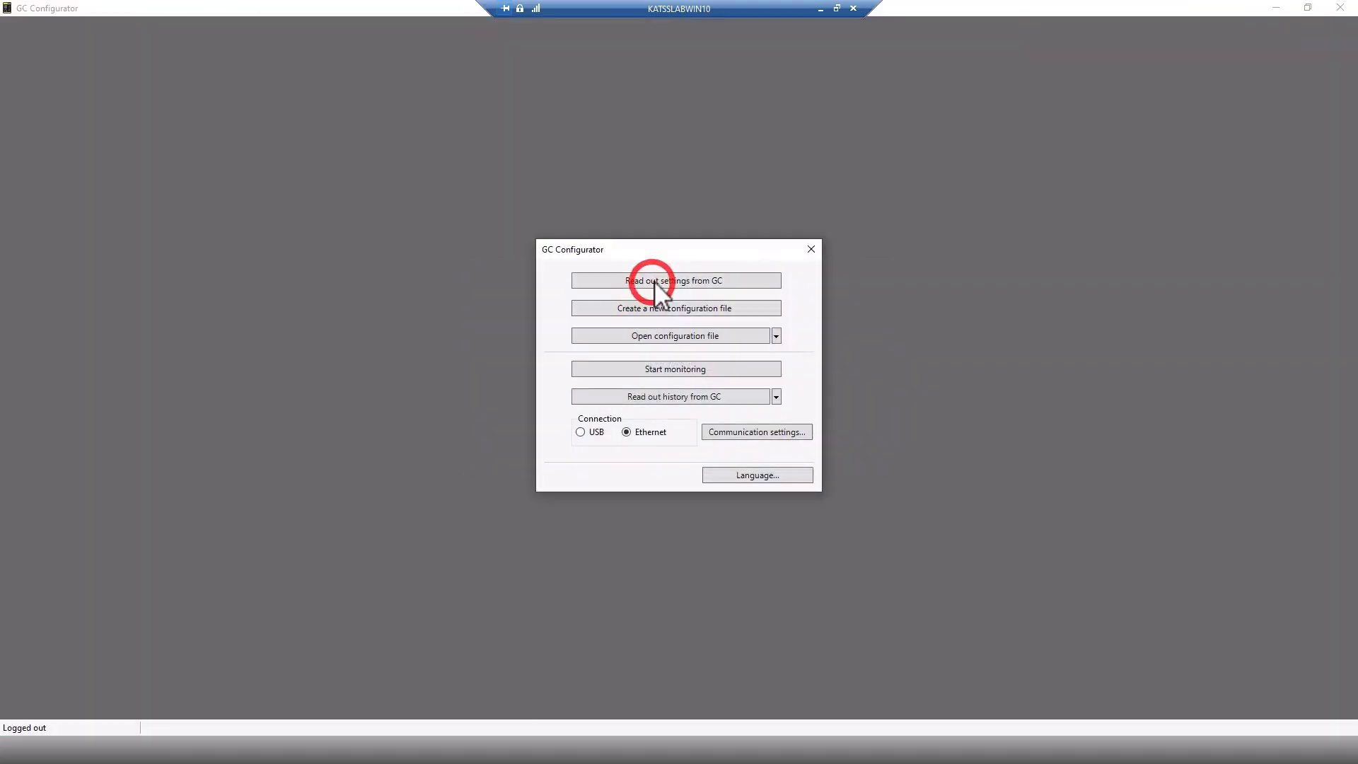
- Read the current settings out of the GC and hide the settings guide
click(655, 280)
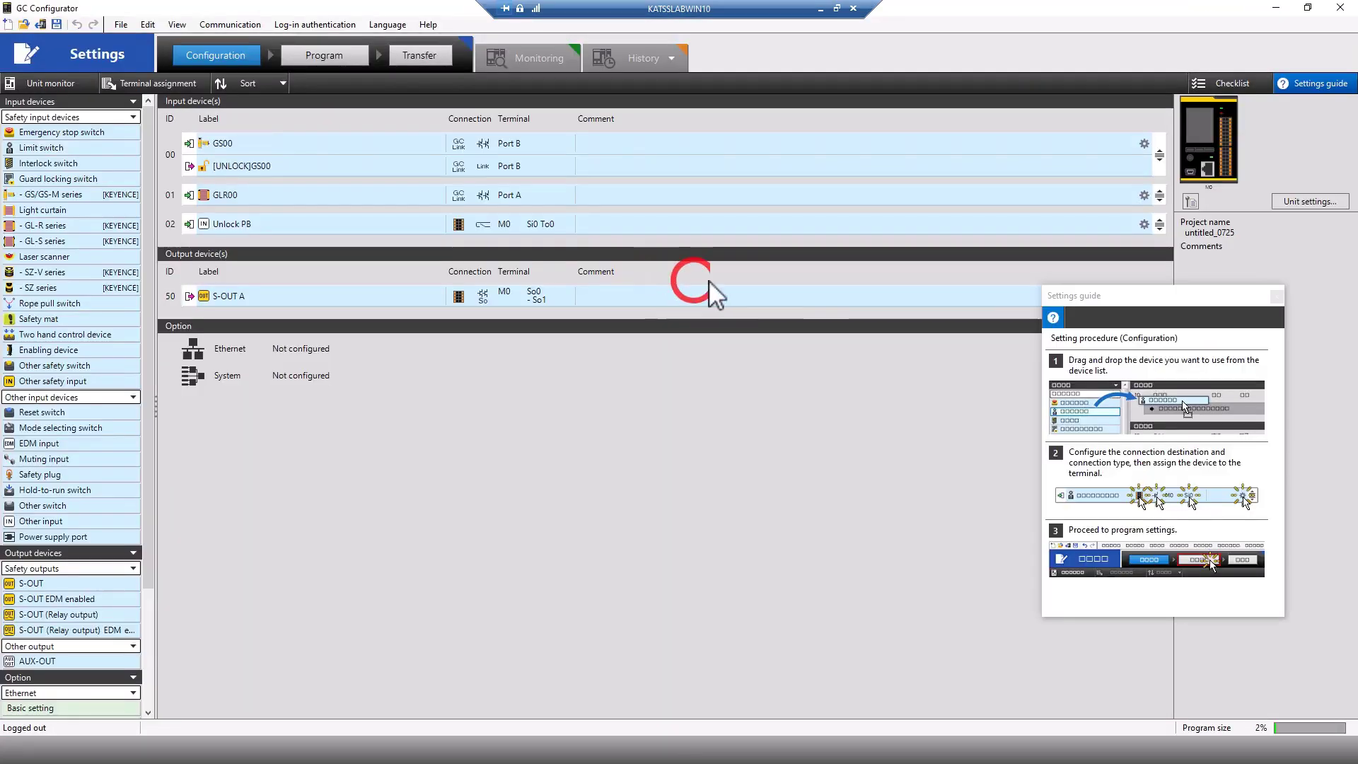
click(1279, 299)
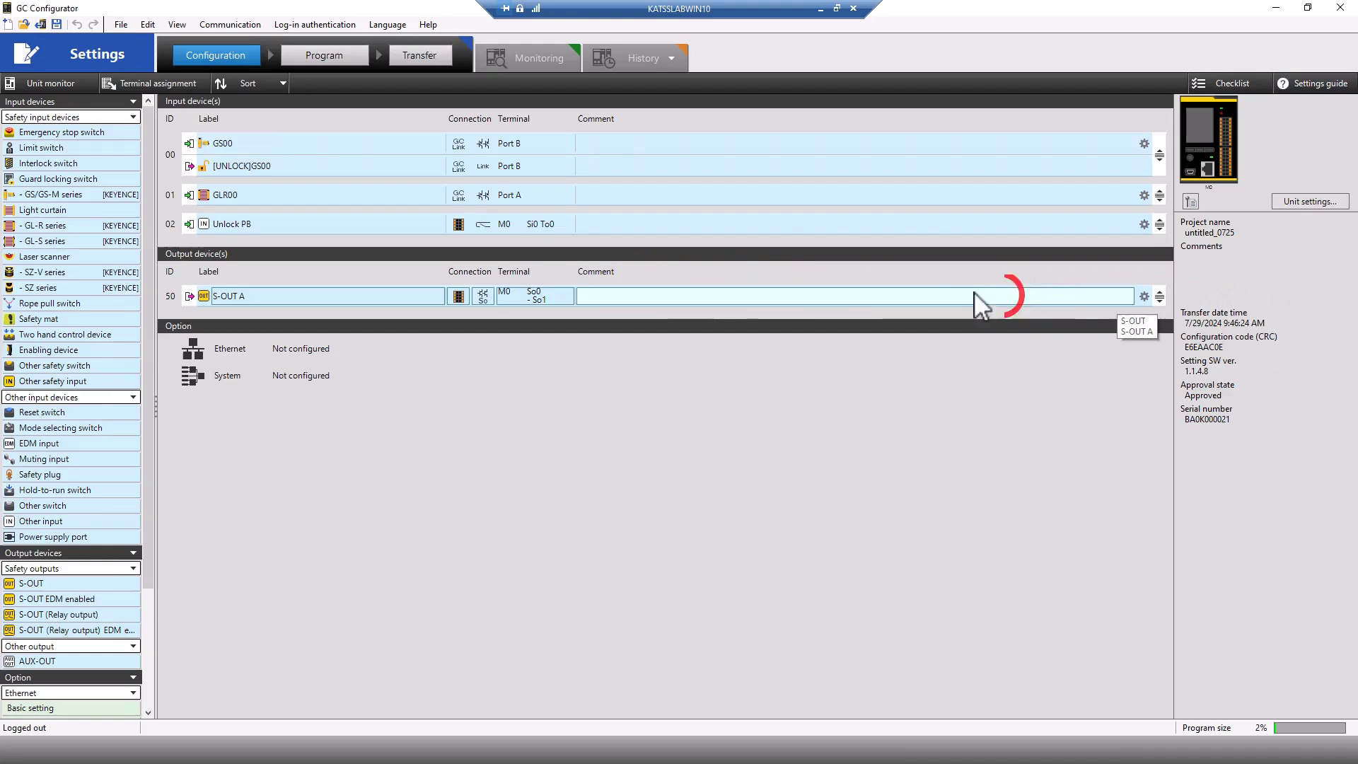
scroll(70, 530, down, 2)
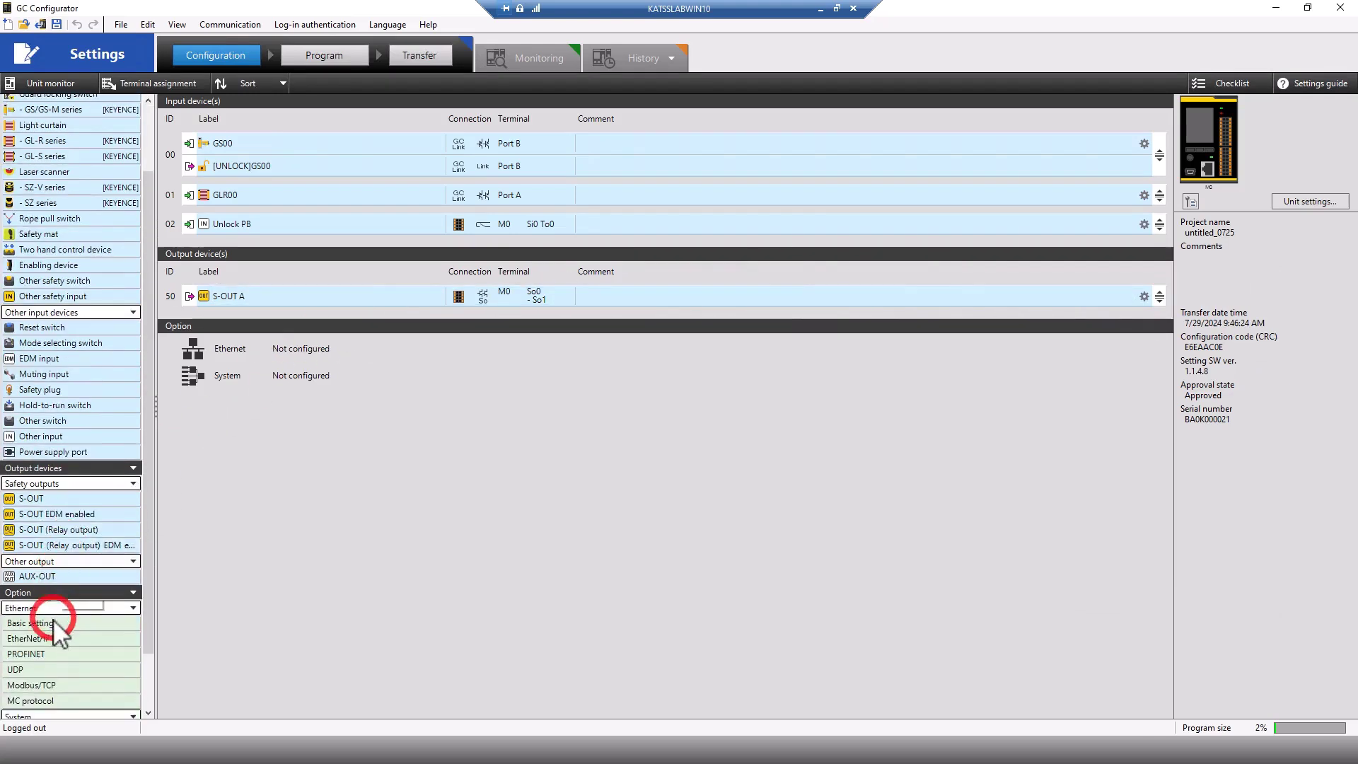
- Add an Ethernet basic setting with static IP 192.168.100.157, subnet 255.255.255.0, plus the EtherNet/IP option
double_click(51, 624)
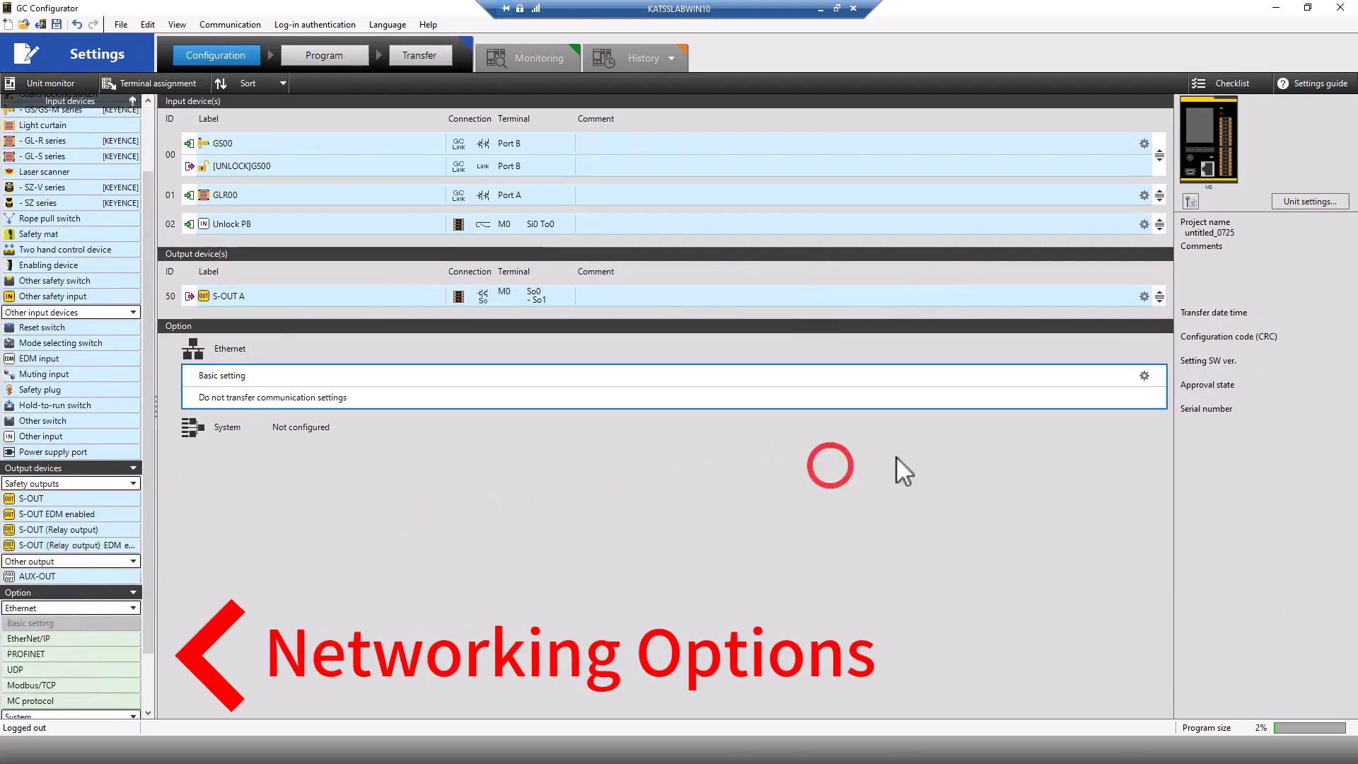
click(1144, 376)
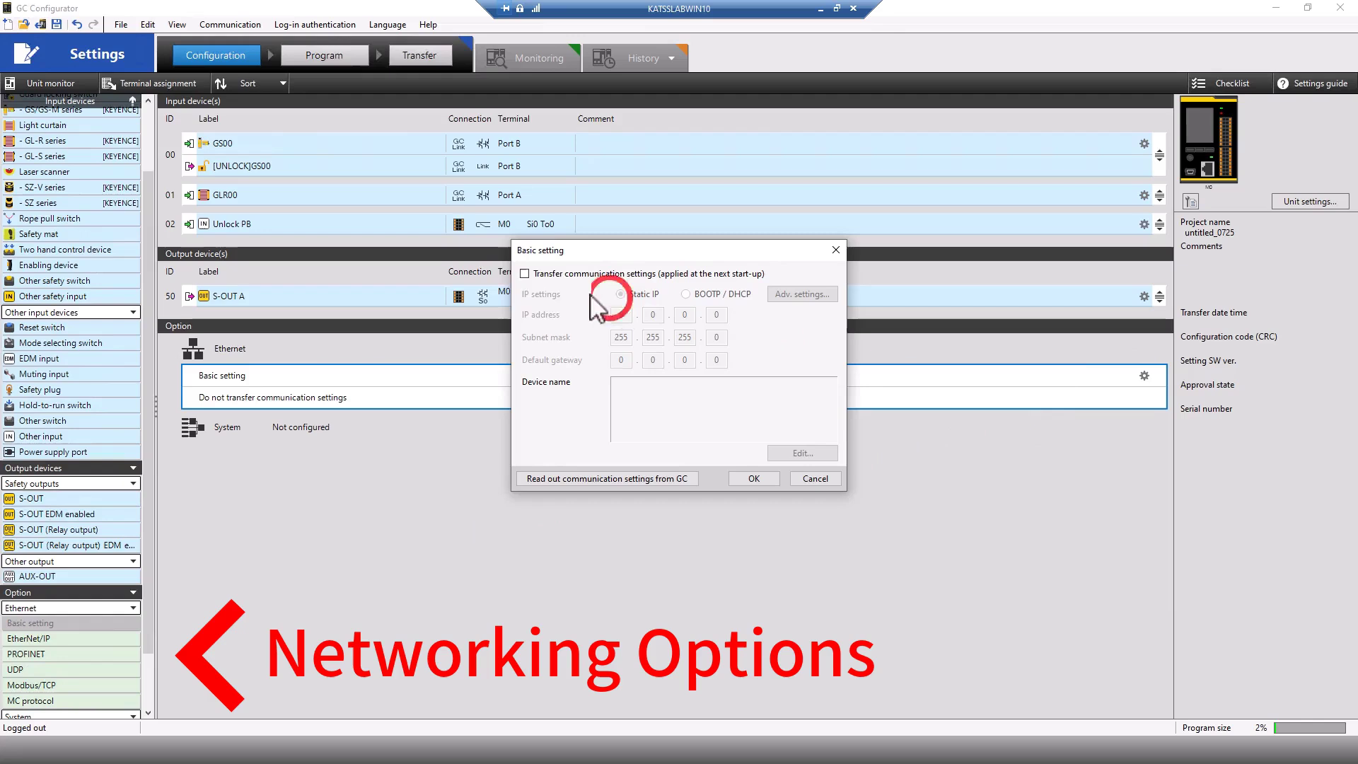
click(525, 273)
click(623, 314)
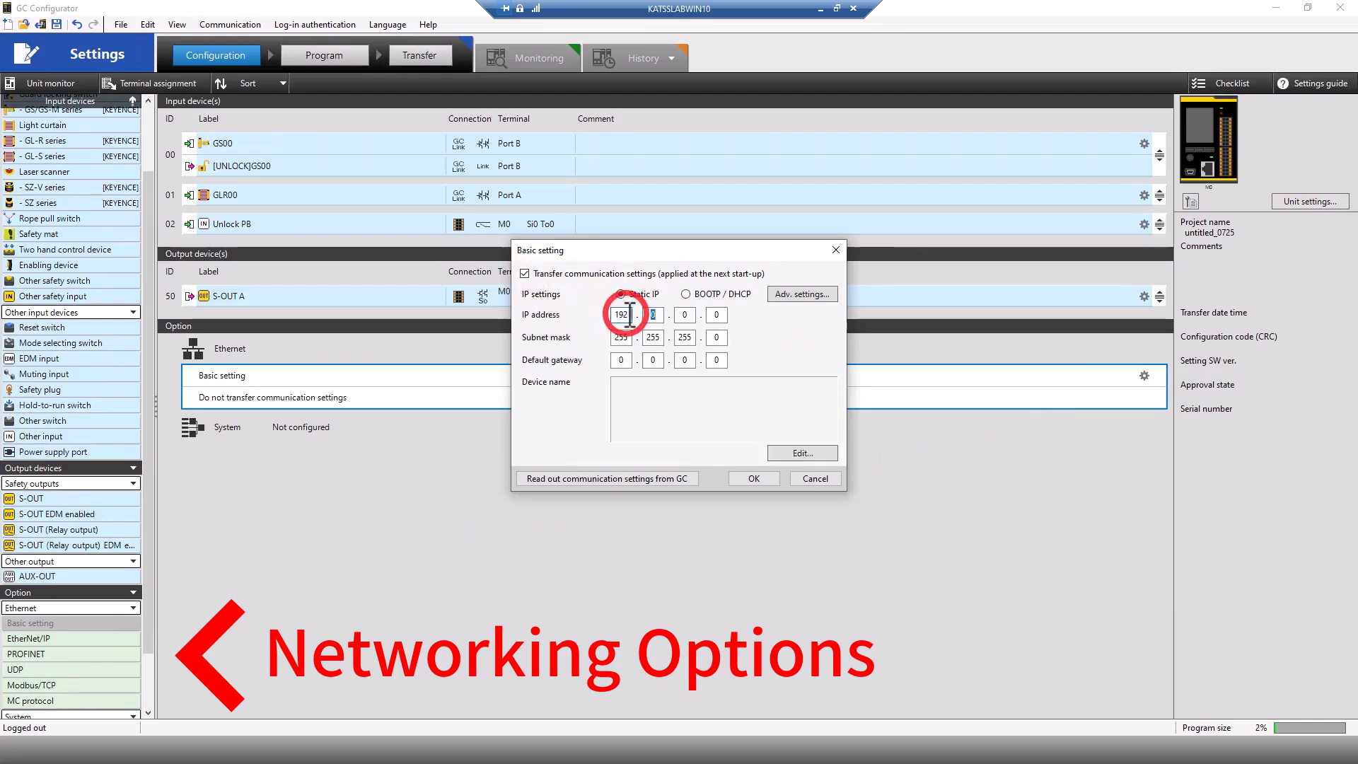
text(100)
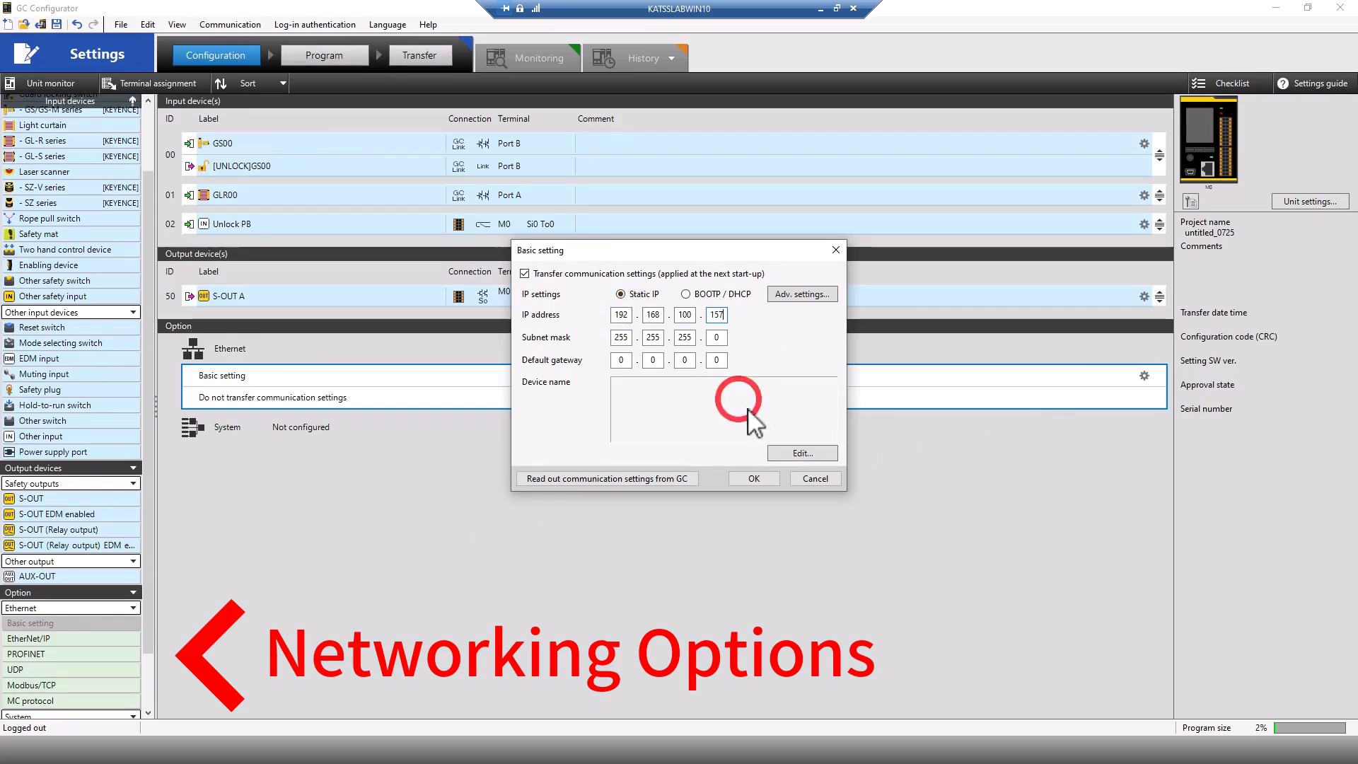
click(762, 477)
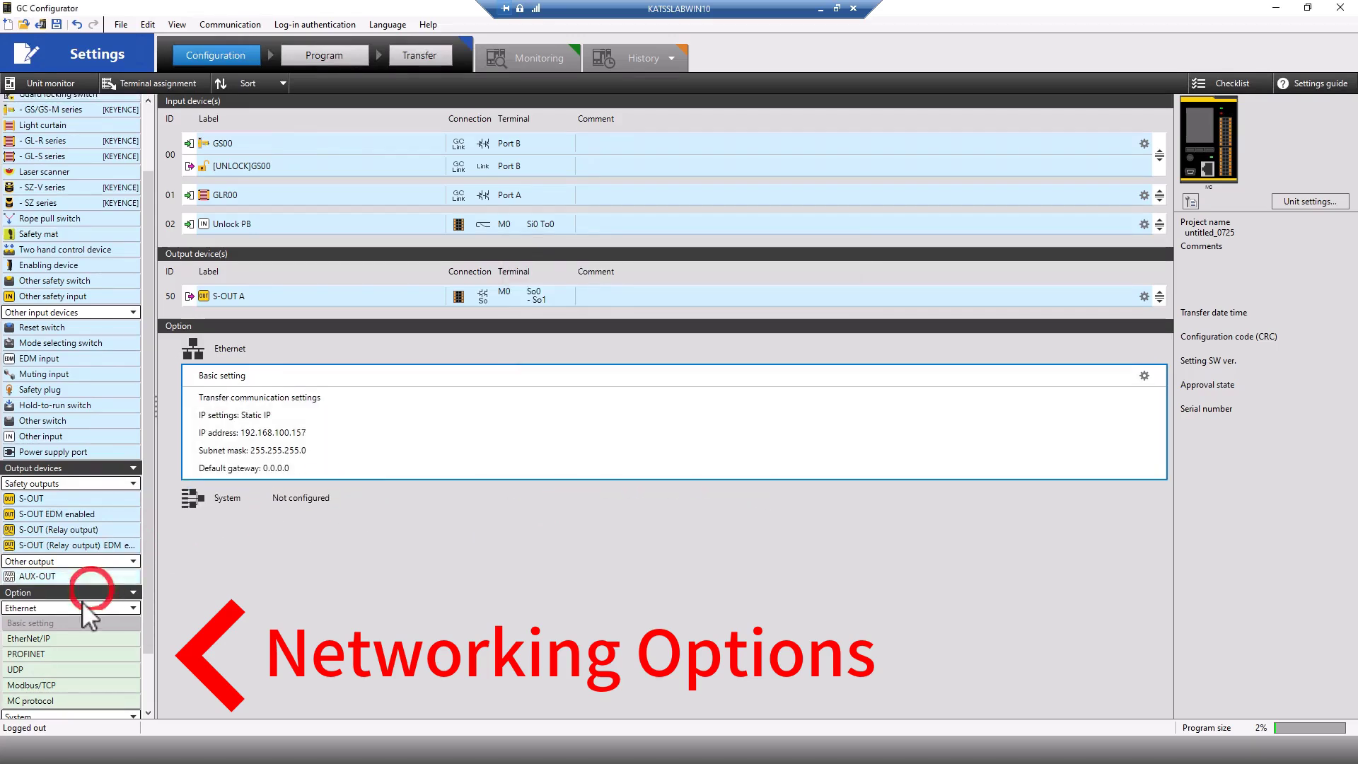
click(57, 639)
click(56, 638)
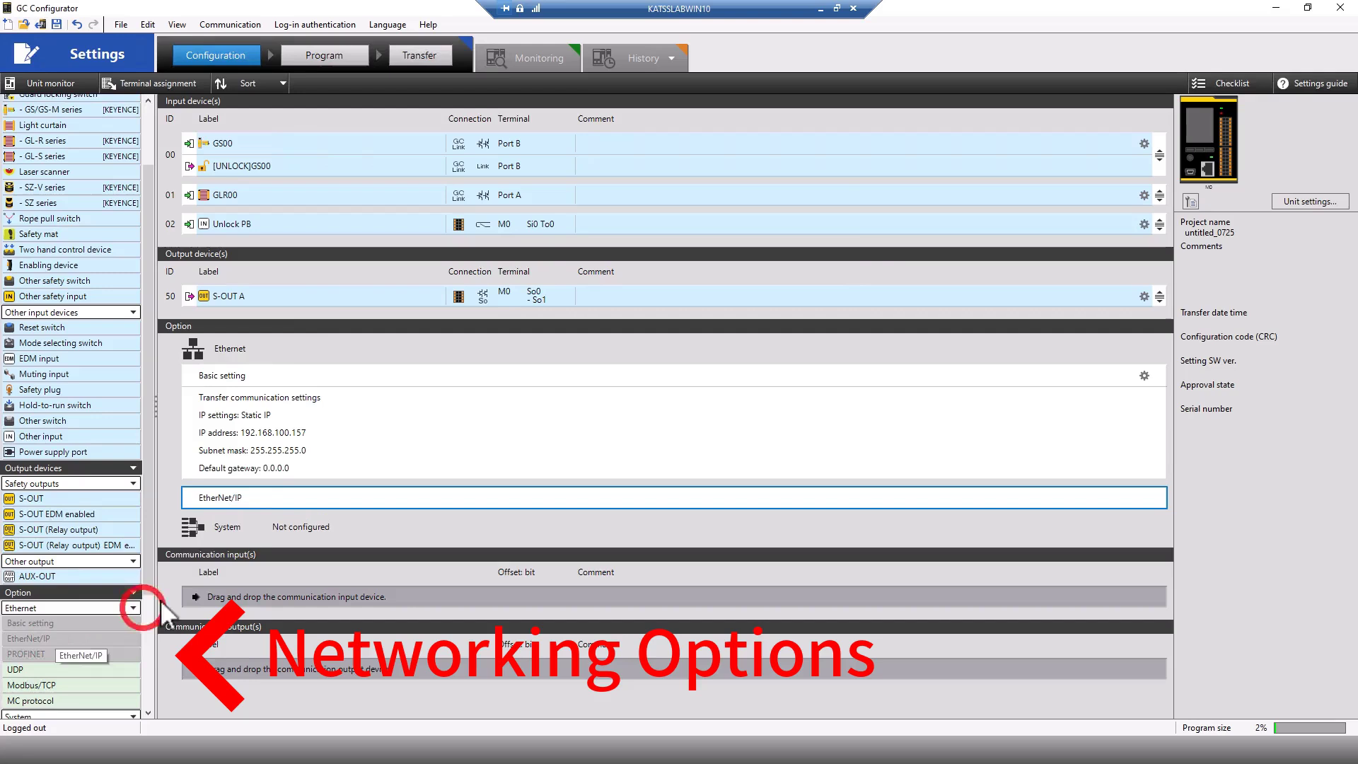
- Transfer the settings to the GC, log in with the password, and approve the read-back settings
click(433, 52)
key(Tab)
key(Return)
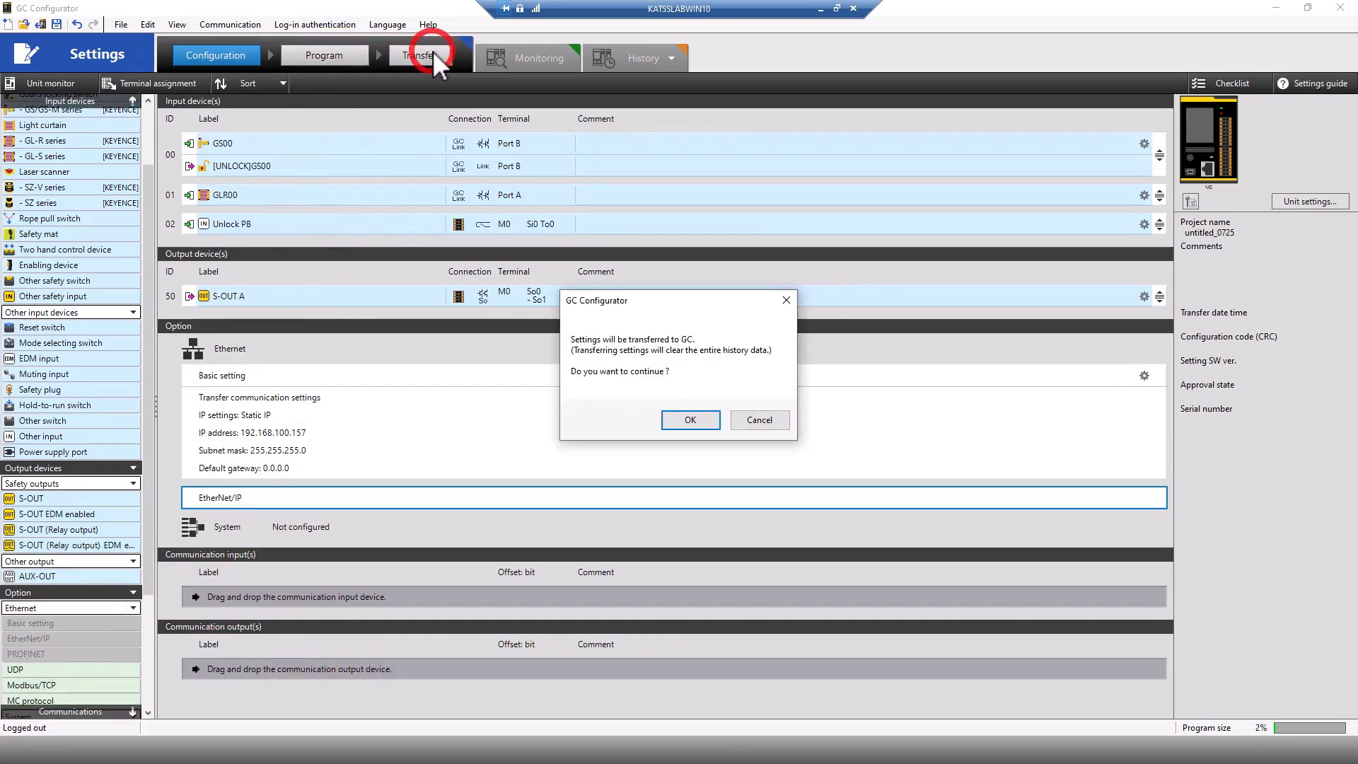
key(Return)
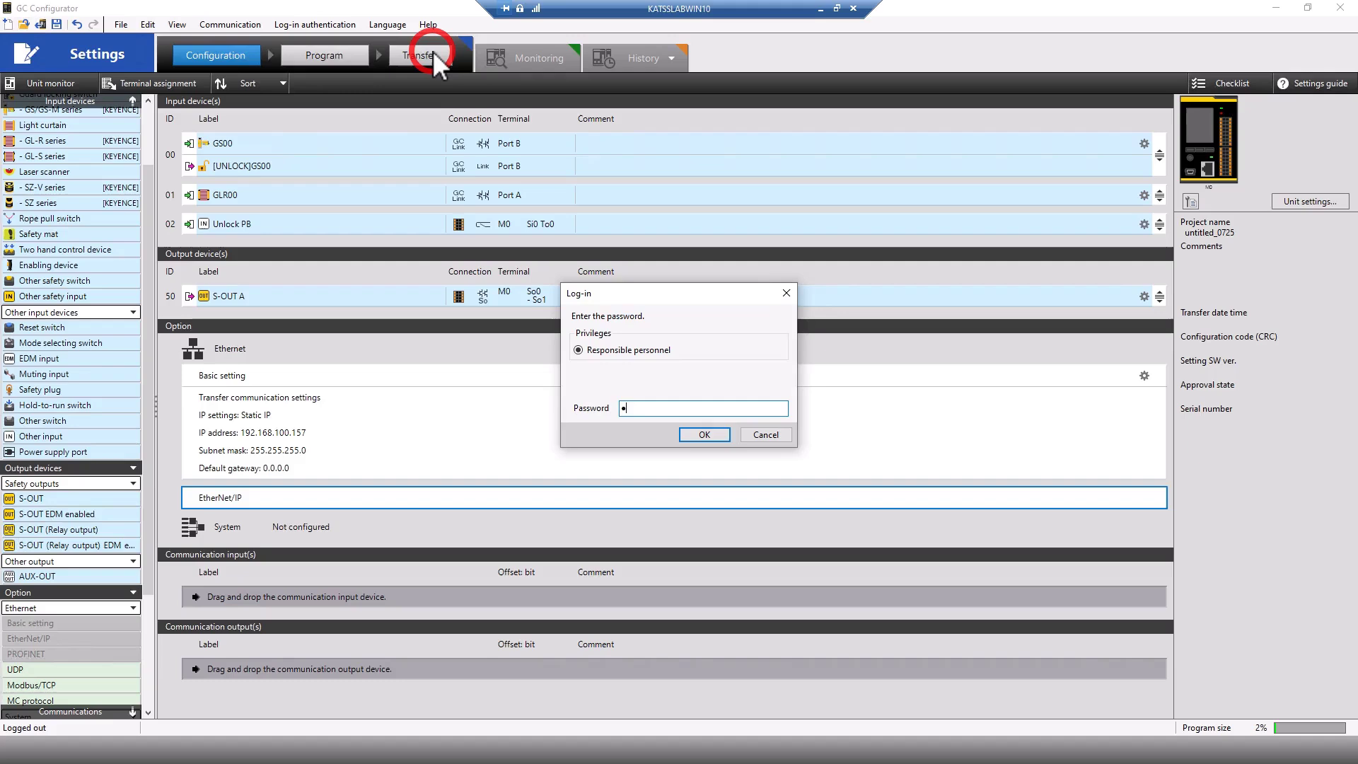
key(Return)
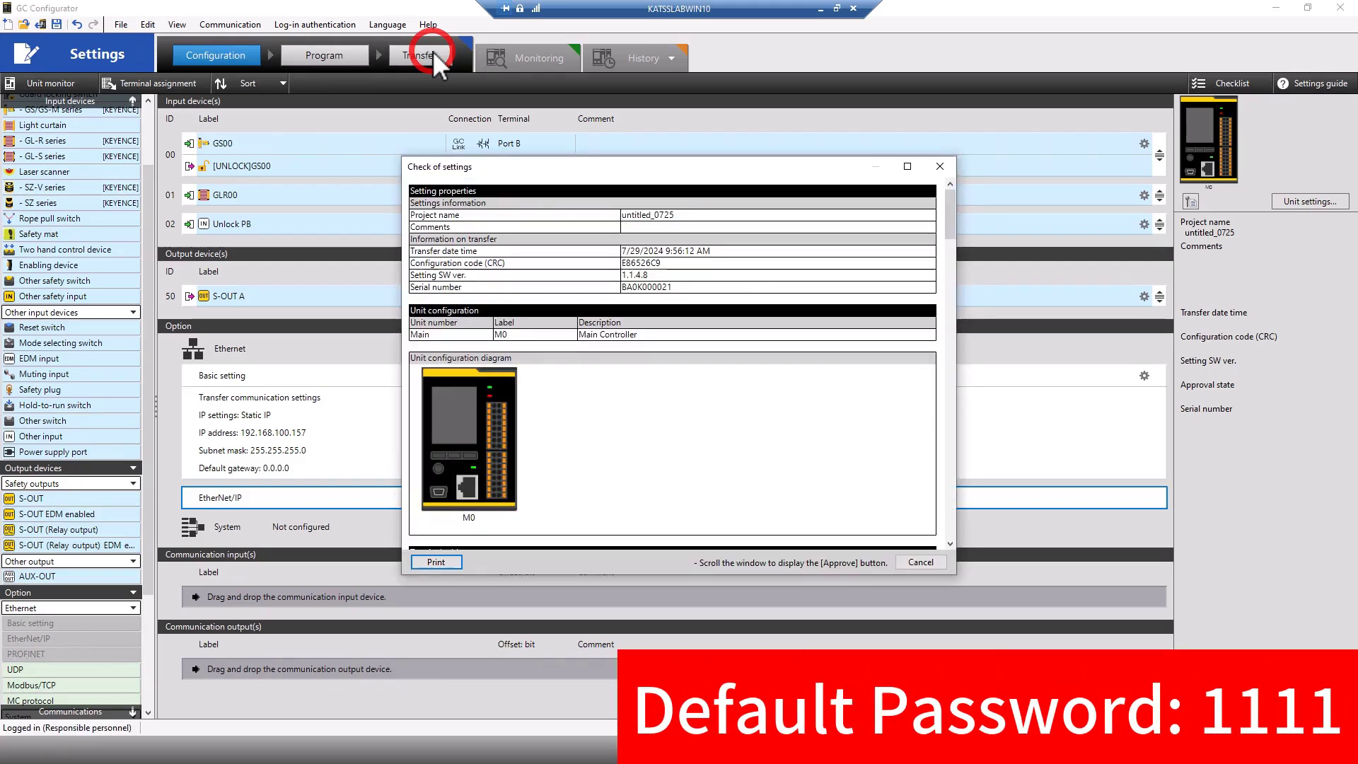
scroll(856, 346, down, 15)
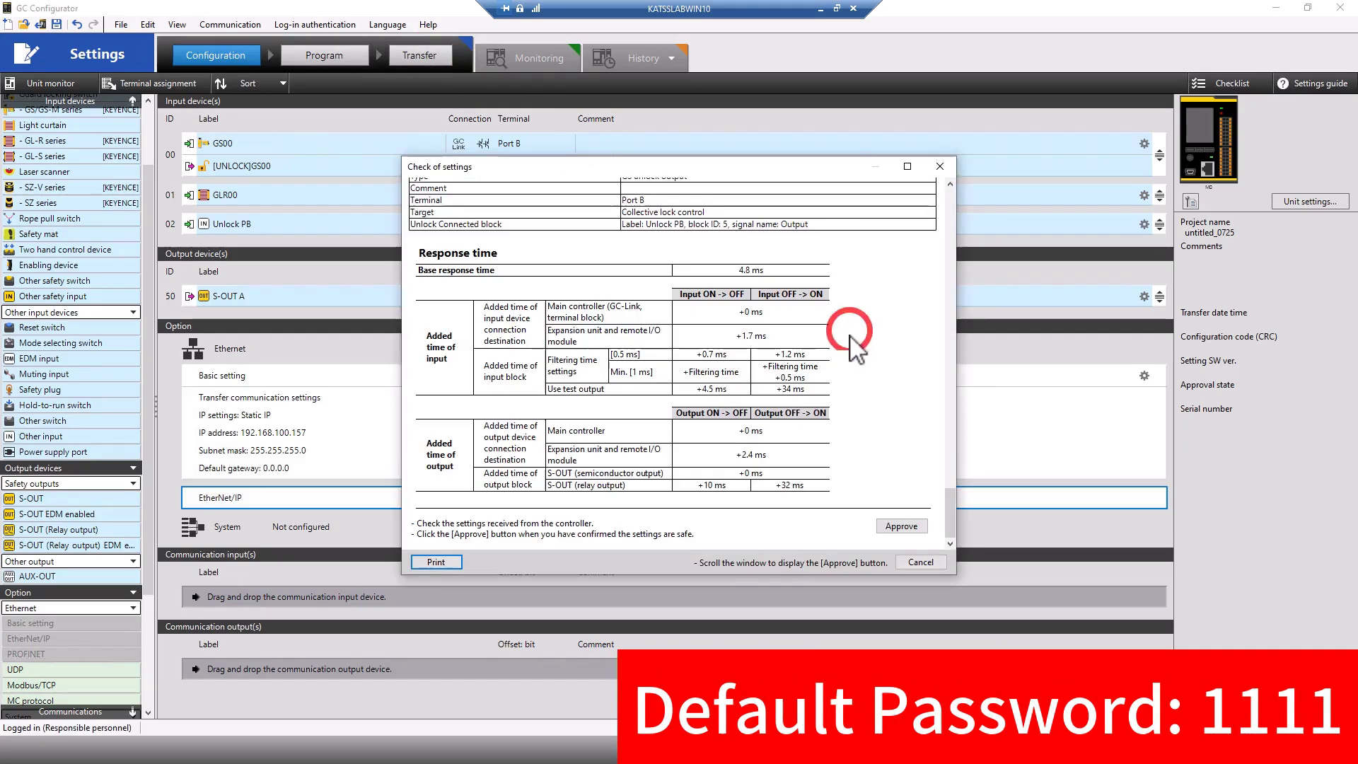
click(894, 528)
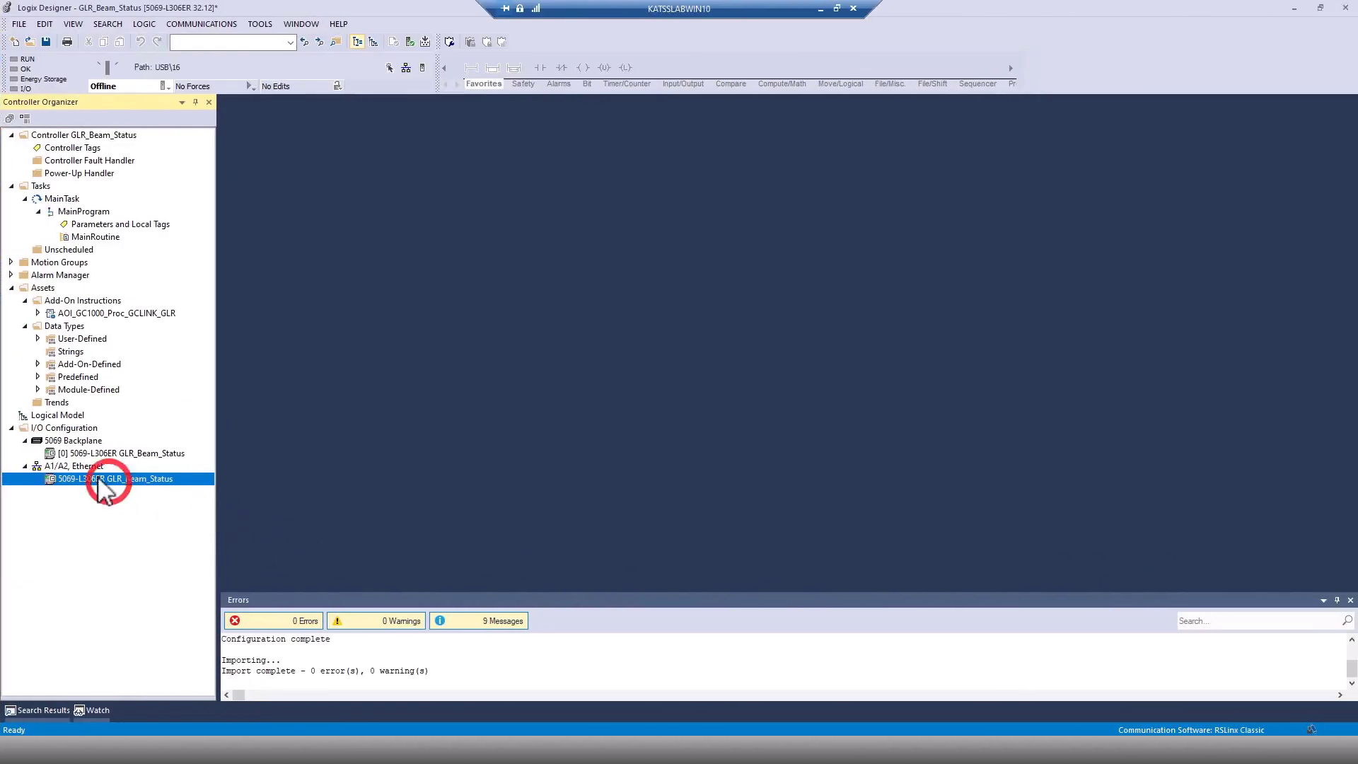
- Create a new GC Series module on the A1/A2 Ethernet network, found by searching 'gc'
right_click(52, 465)
click(92, 471)
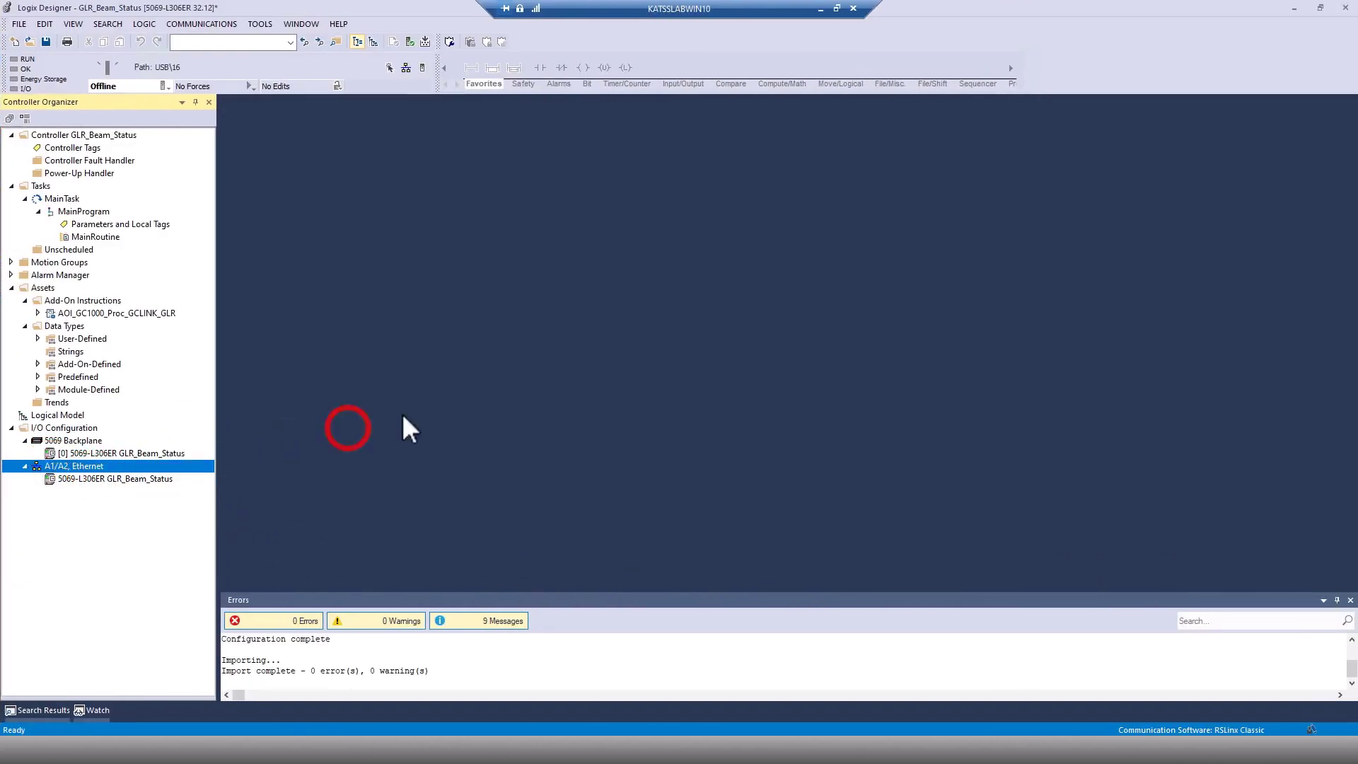
click(559, 261)
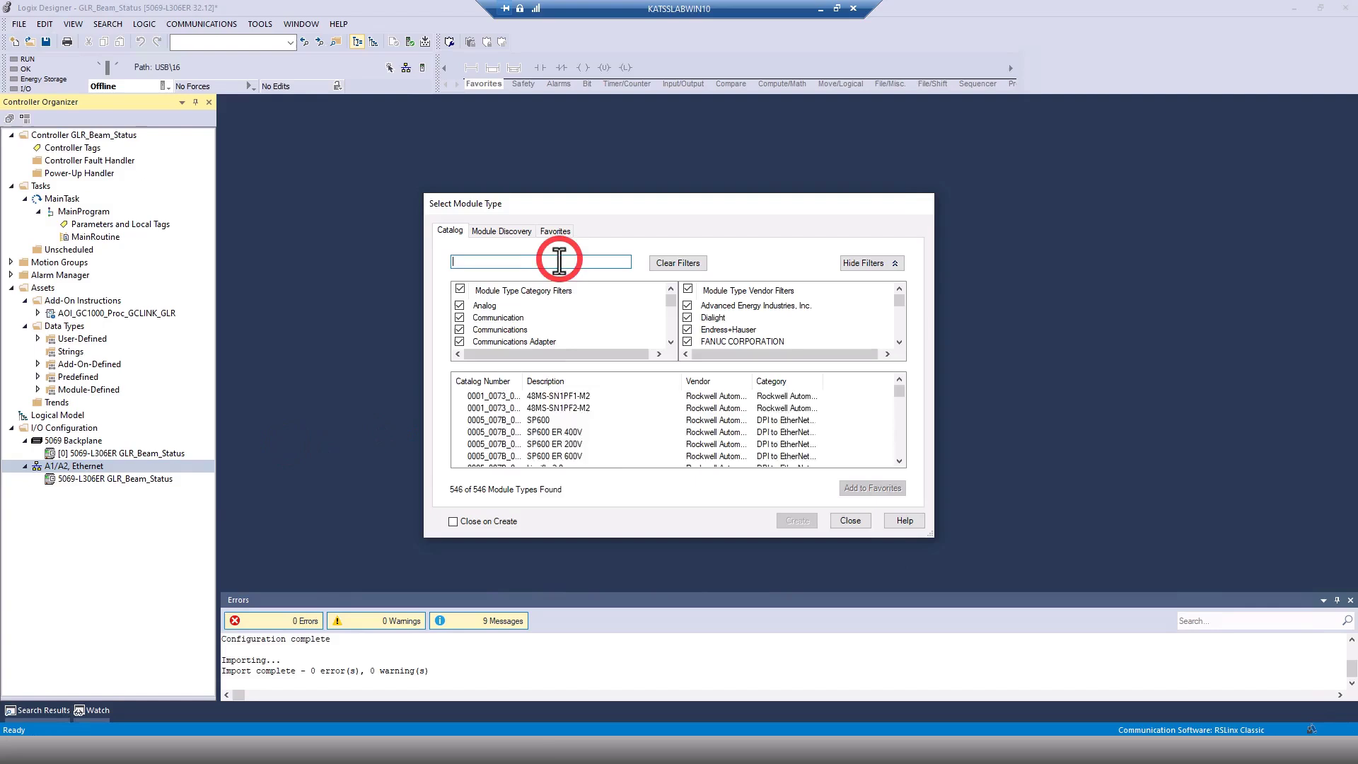
text(gc)
click(493, 408)
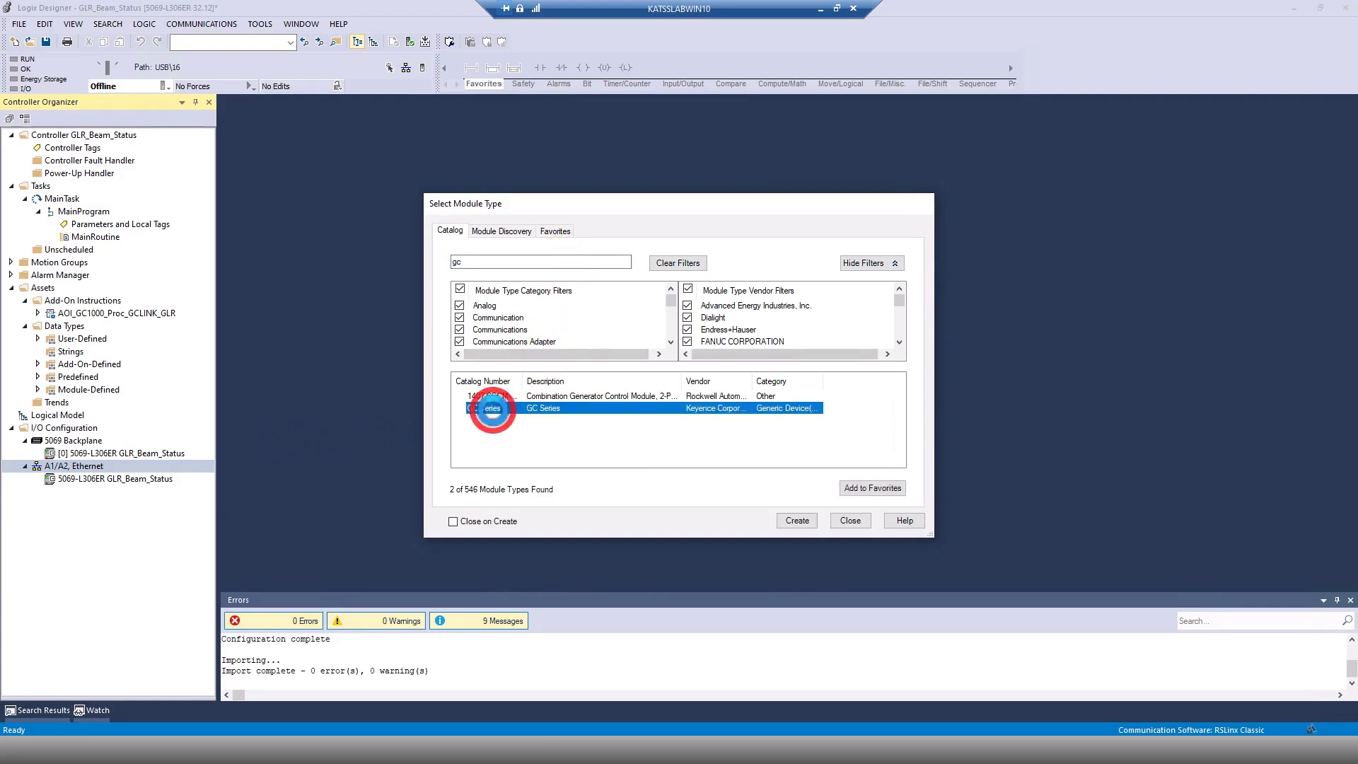
double_click(493, 408)
- Name the module GC and enter IP address 192.168.100.157
click(513, 213)
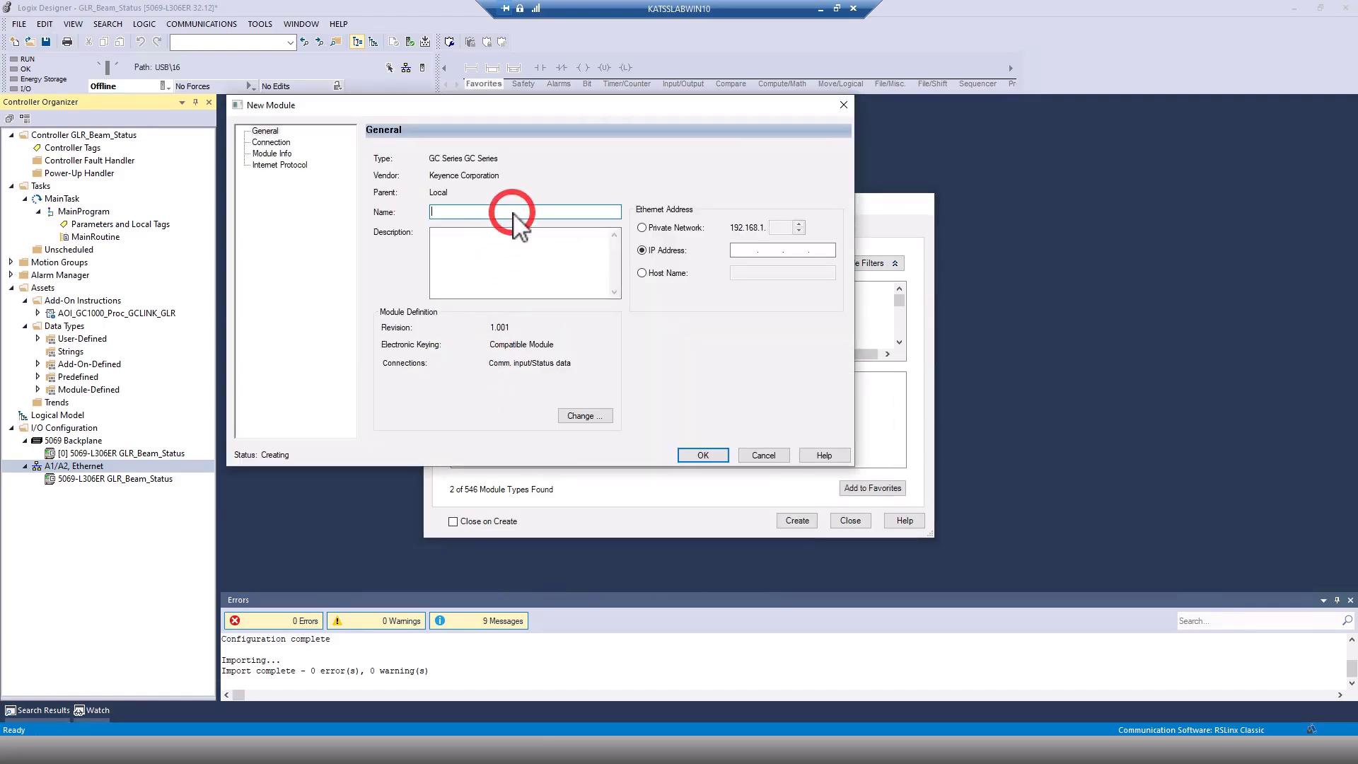
text(GC)
click(738, 251)
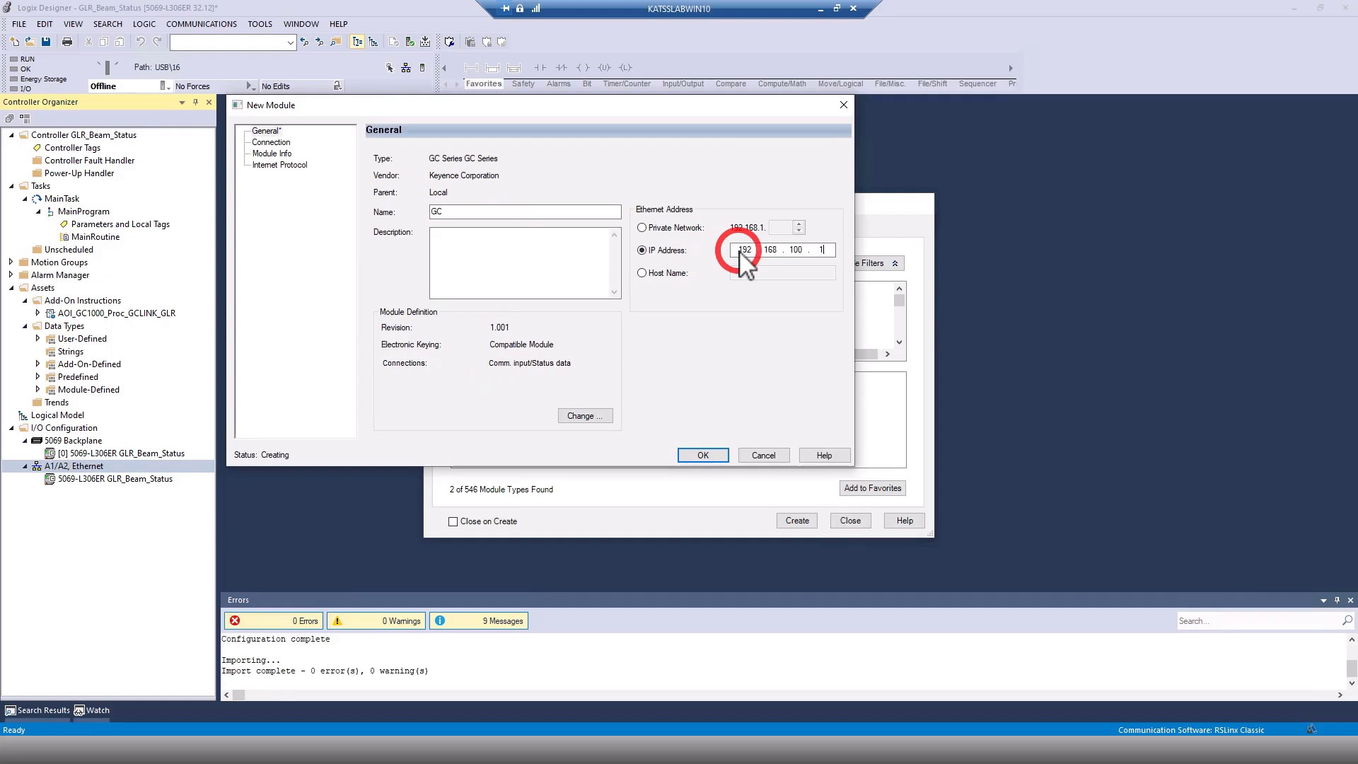
- Change the GC module definition to GL-R Monitor data (GC-Link PortA) with SINT data size
click(581, 416)
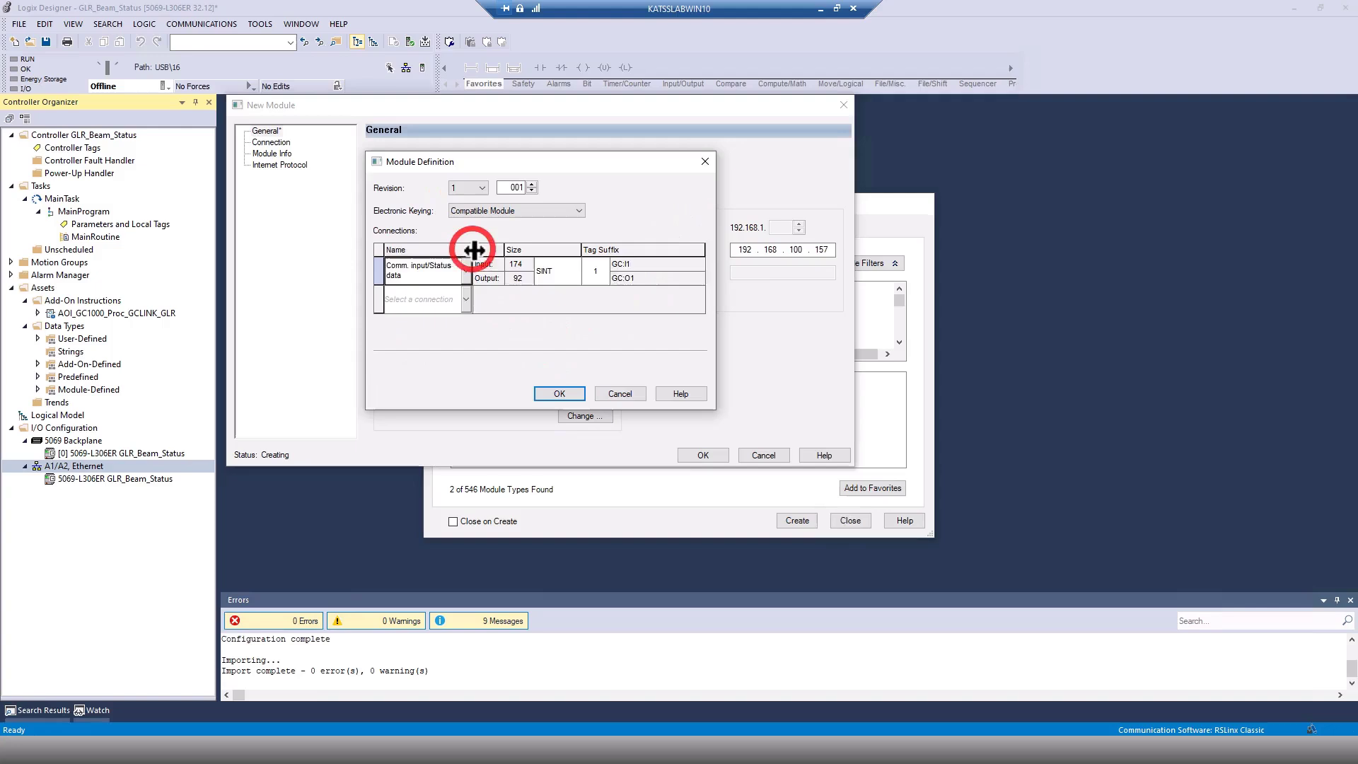
drag(471, 253, 528, 255)
click(495, 271)
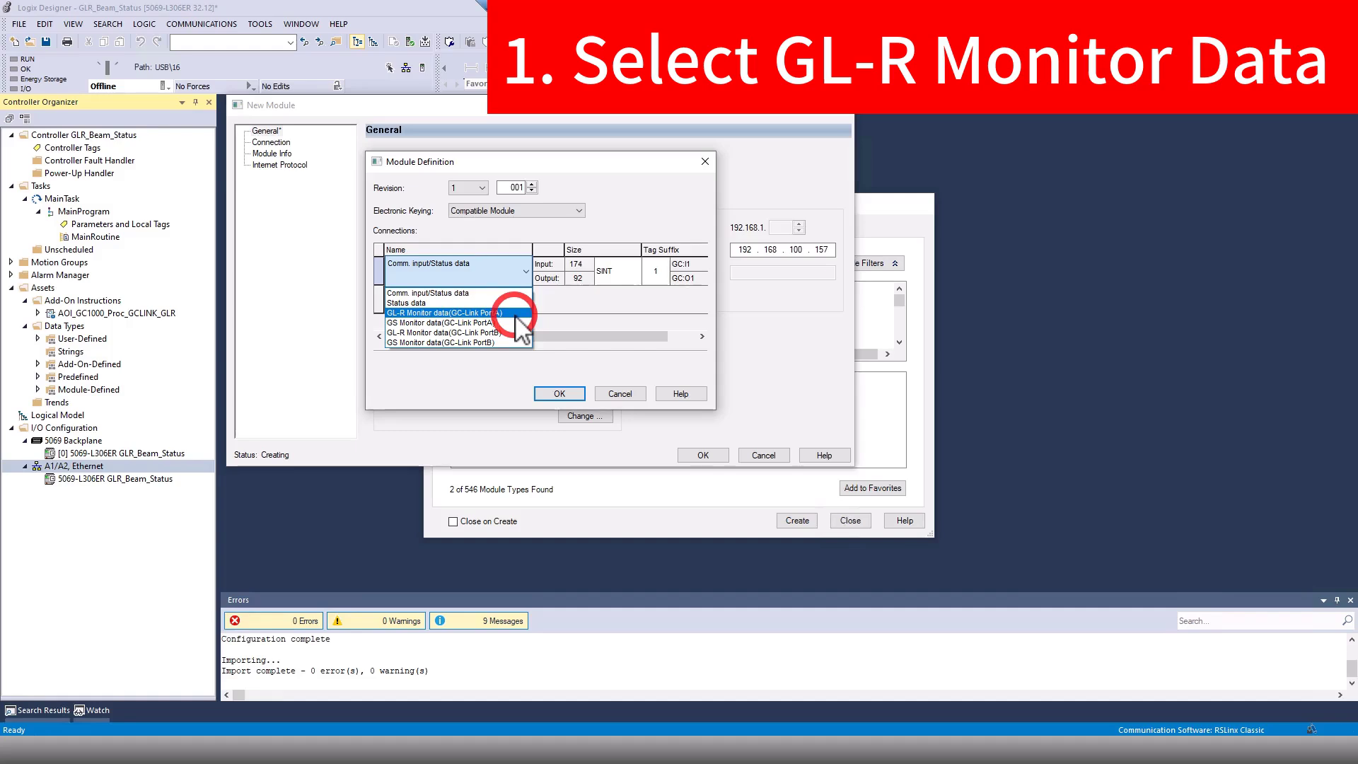
click(516, 313)
click(617, 271)
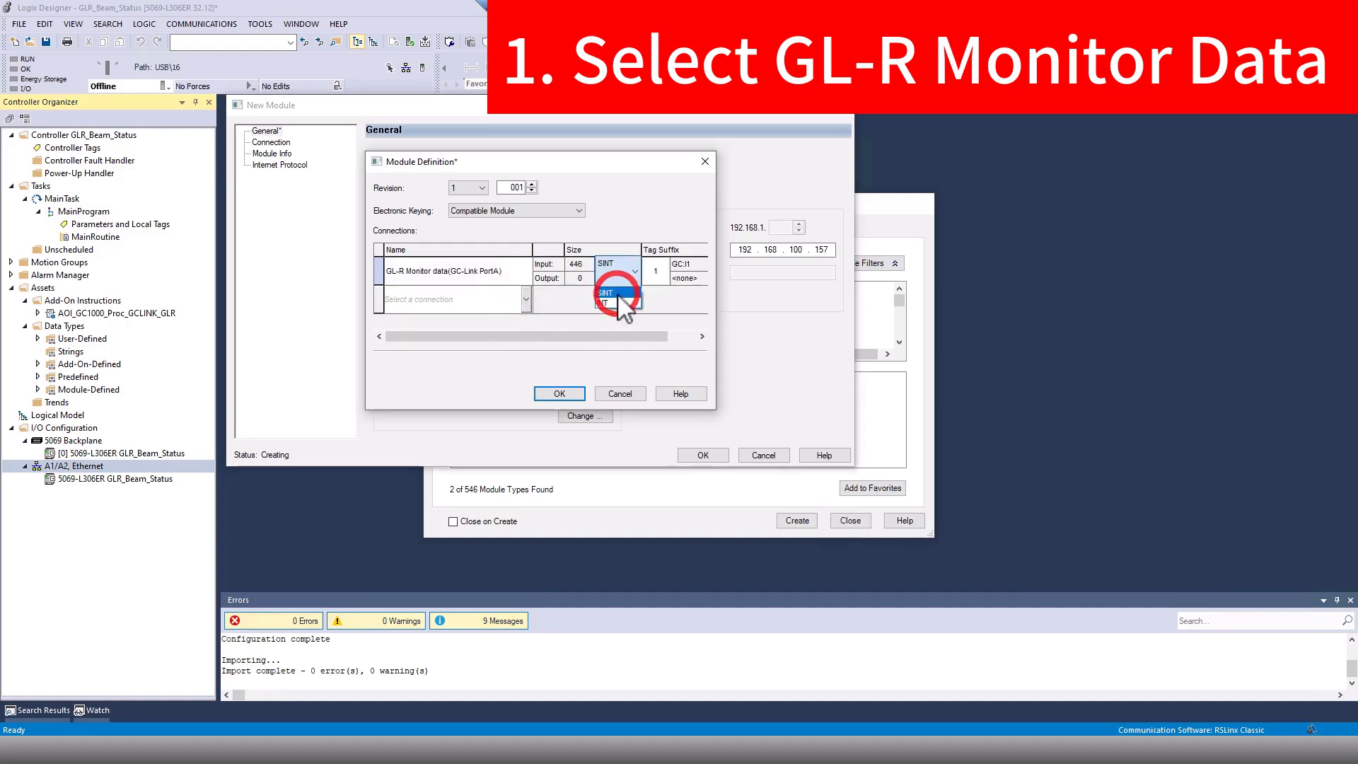
click(618, 293)
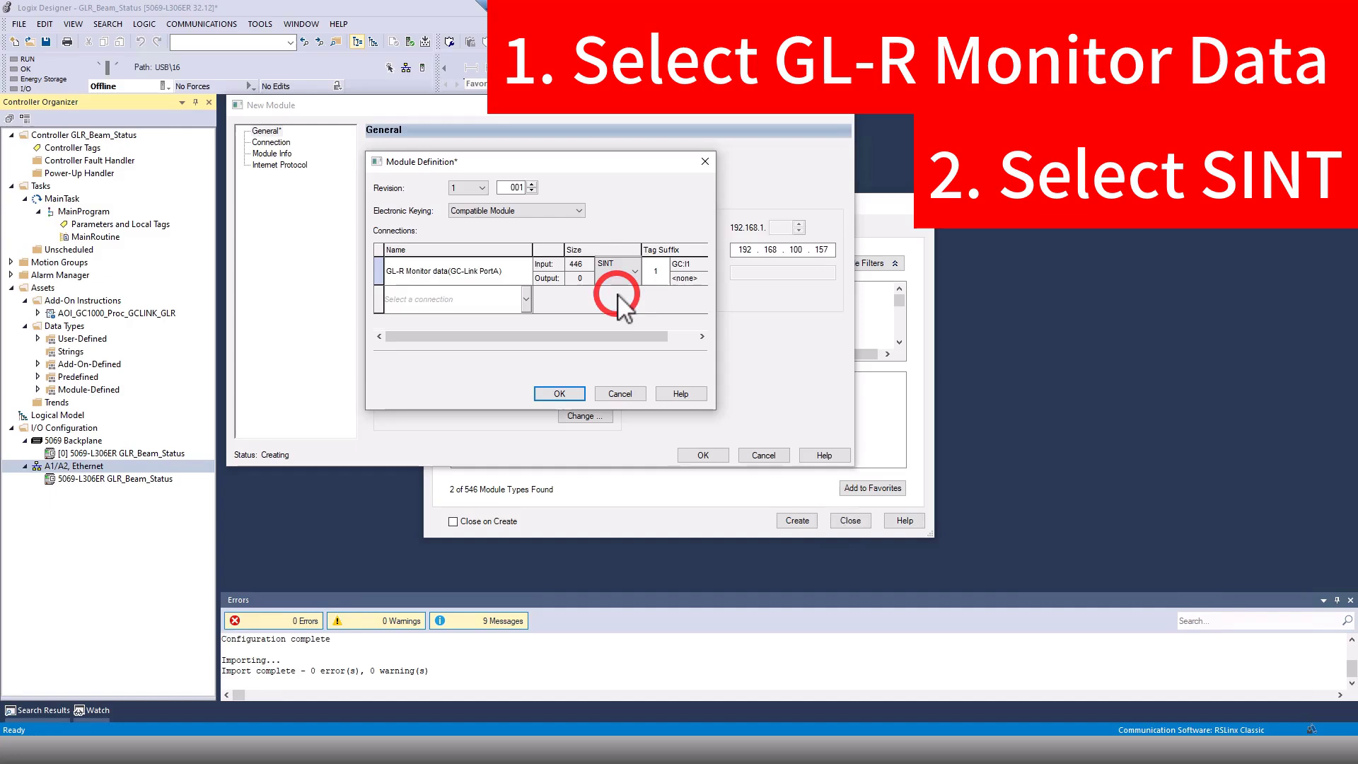
click(558, 393)
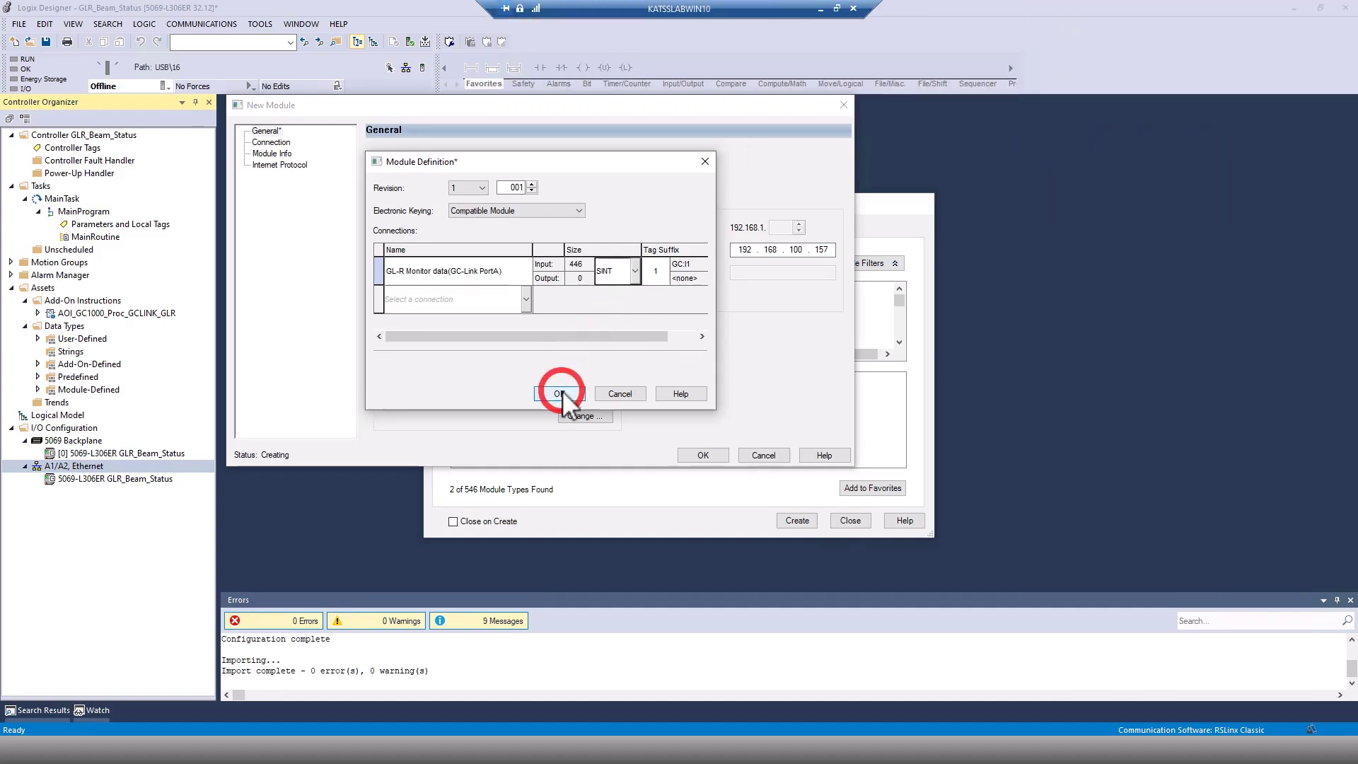
click(646, 407)
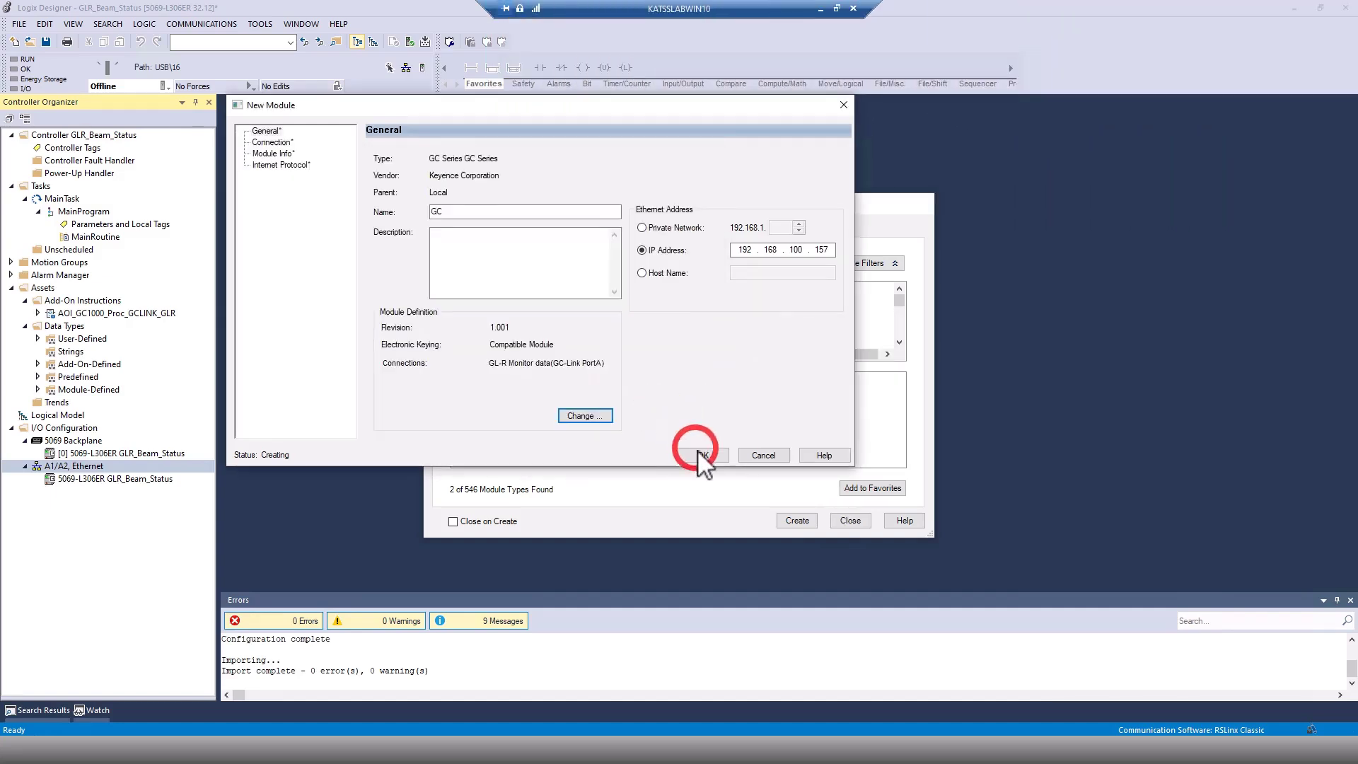
- Finish adding the GC module and import AOI_GC1000_Proc_GCLINK_GLR.L5X as an add-on instruction
key(Return)
click(852, 518)
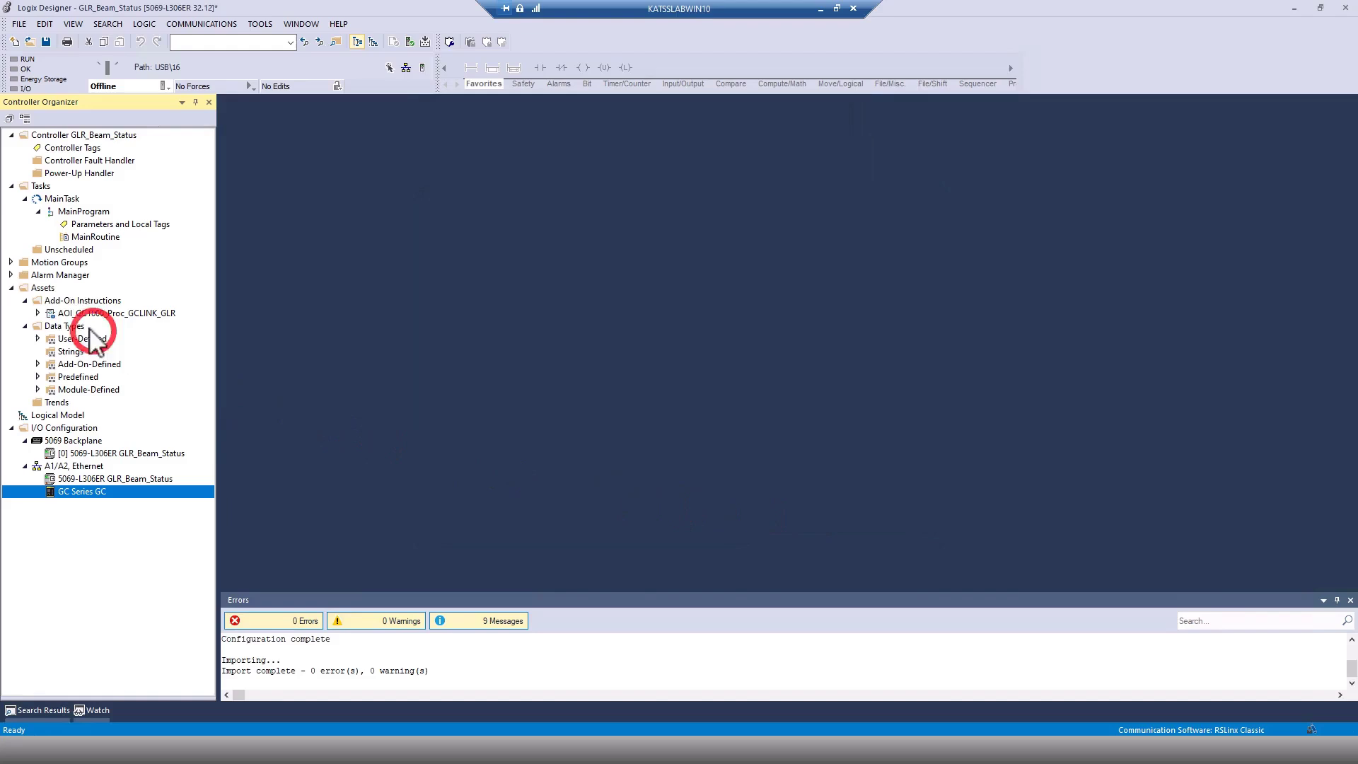
right_click(69, 301)
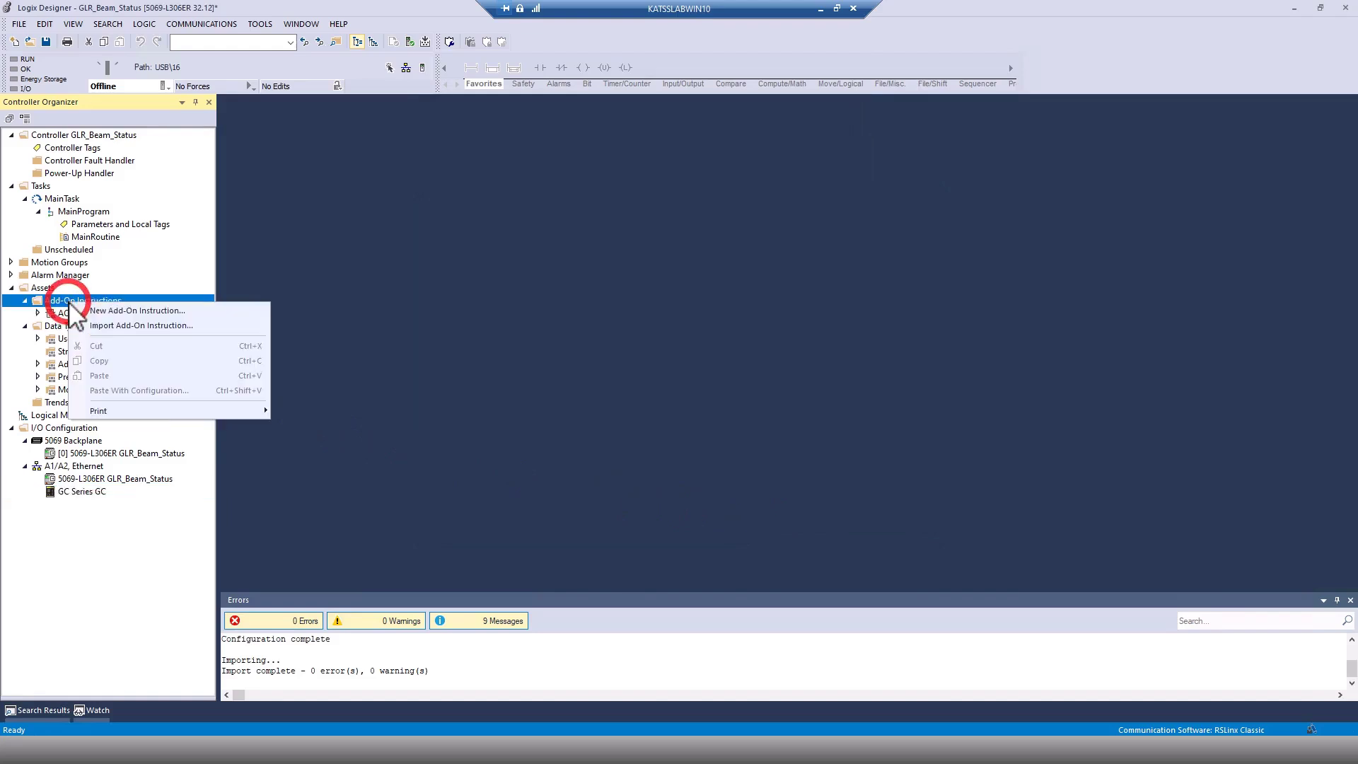
click(113, 324)
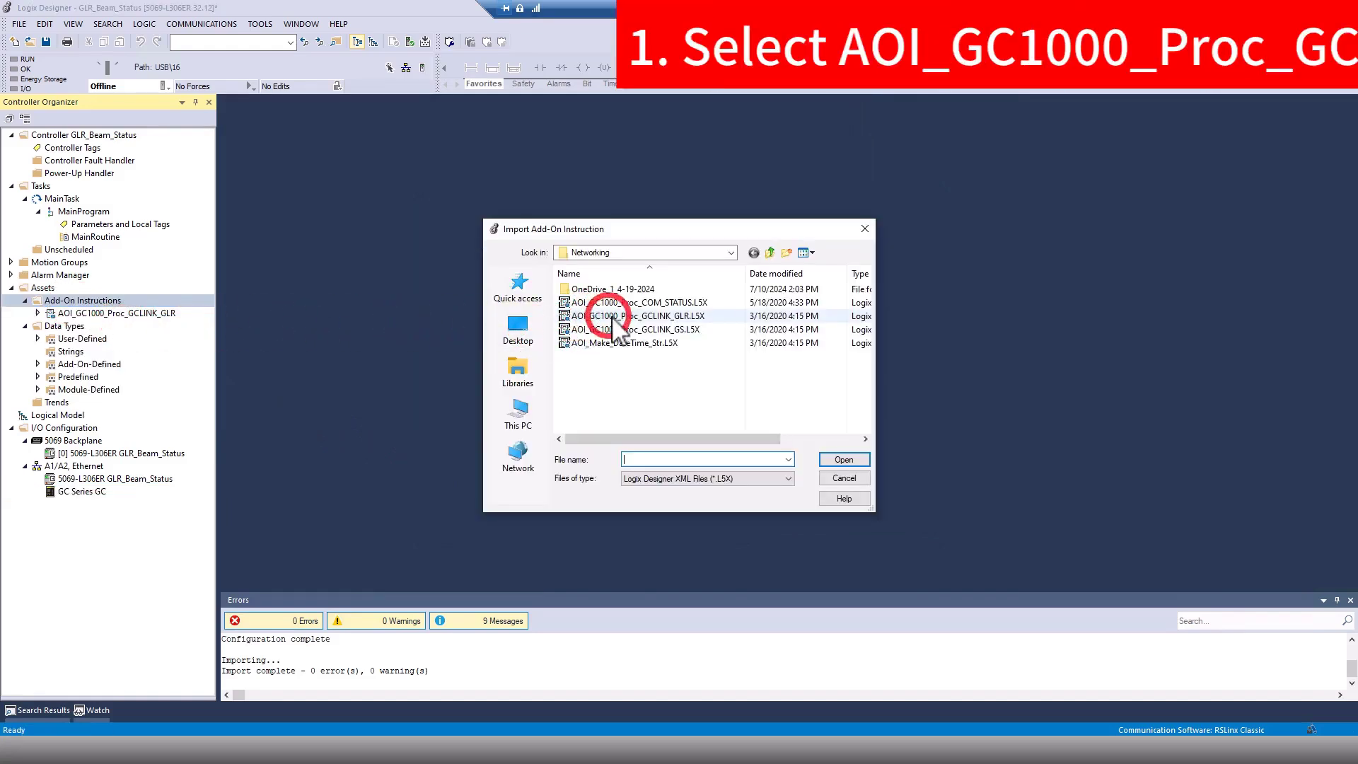
click(727, 317)
click(844, 459)
click(824, 563)
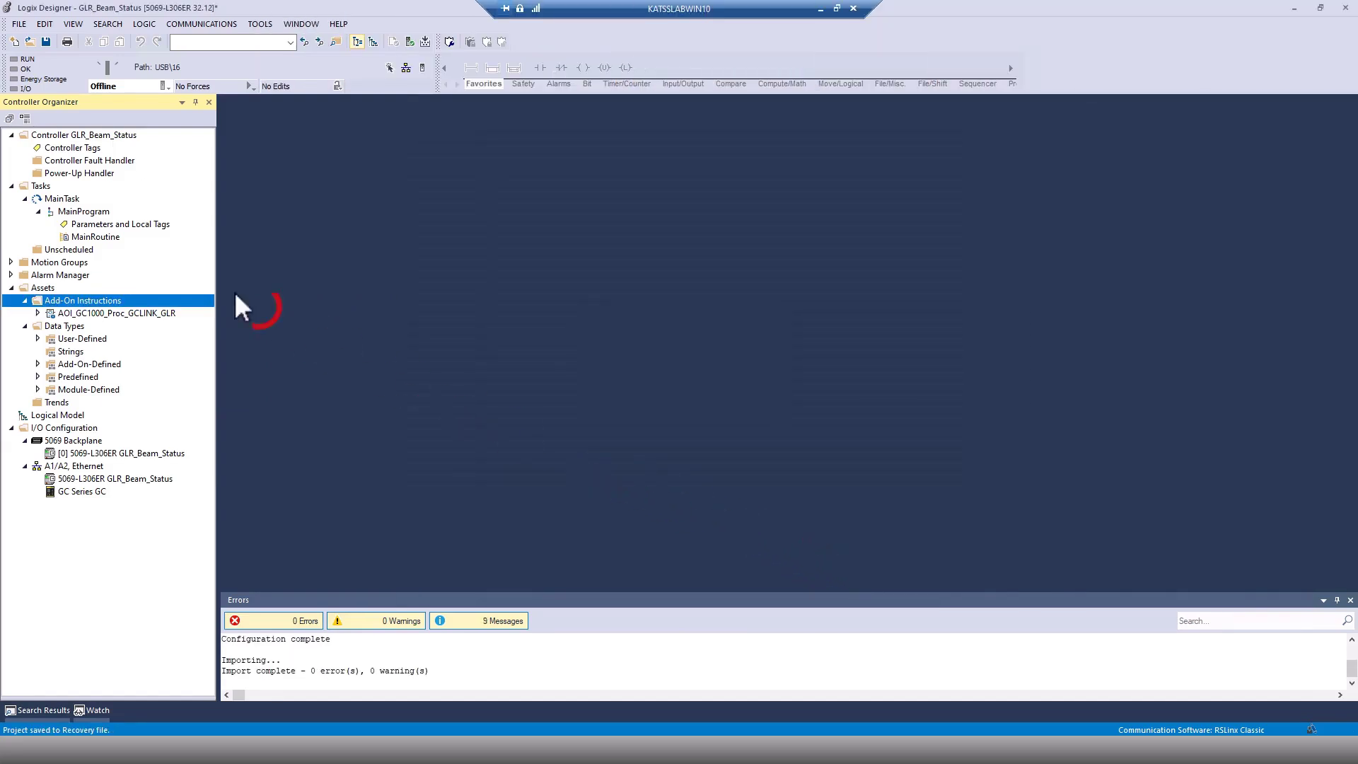
- Place the GCLINK_GLR add-on instruction on MainRoutine rung 0 with tag GLR_BEAM_STATUS_AOI
double_click(93, 237)
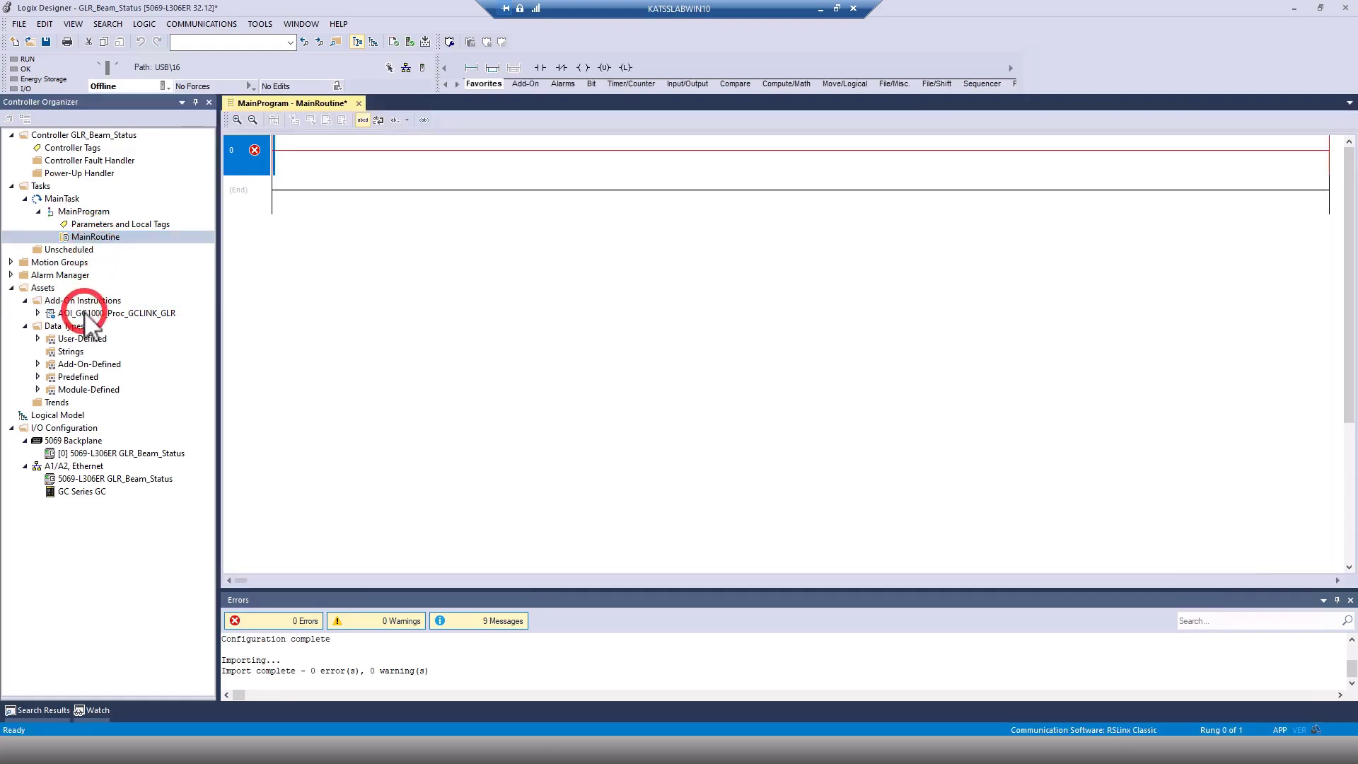
drag(68, 313, 315, 159)
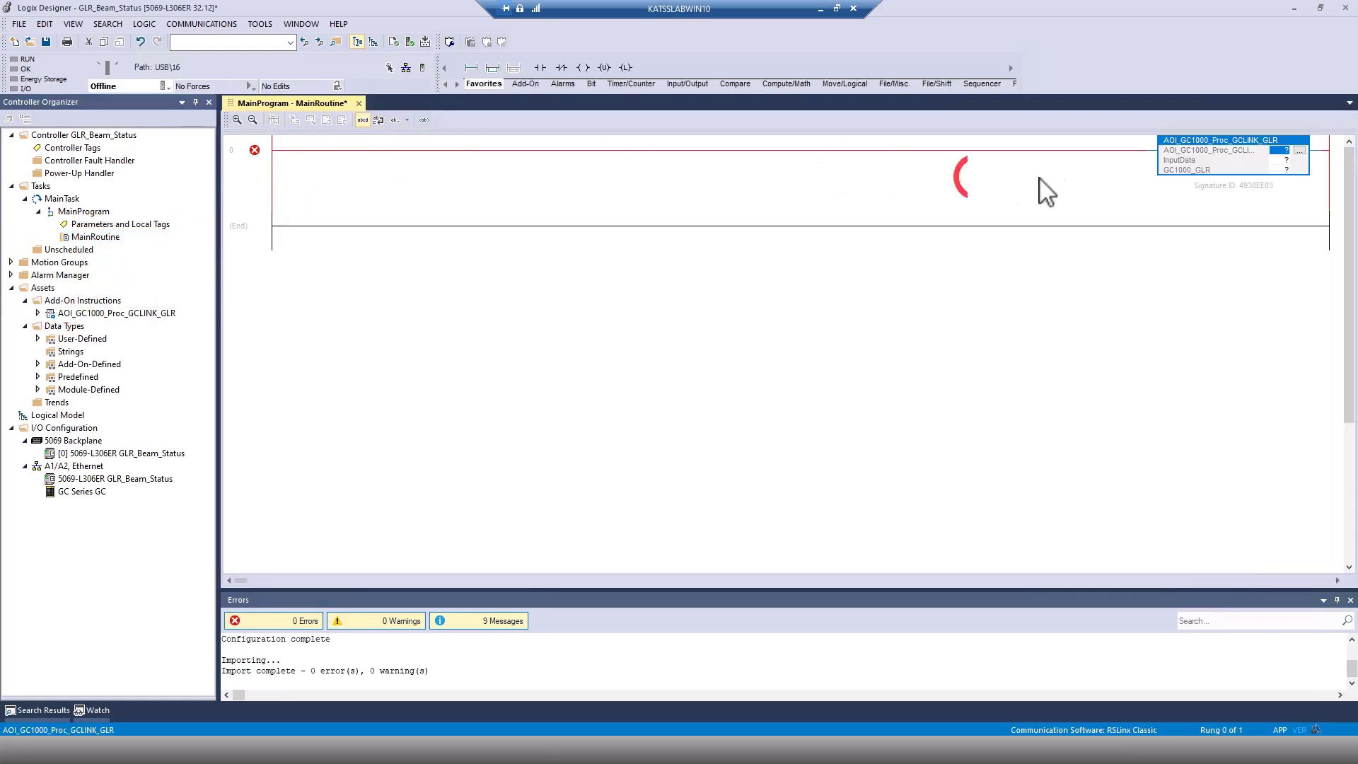
double_click(1285, 151)
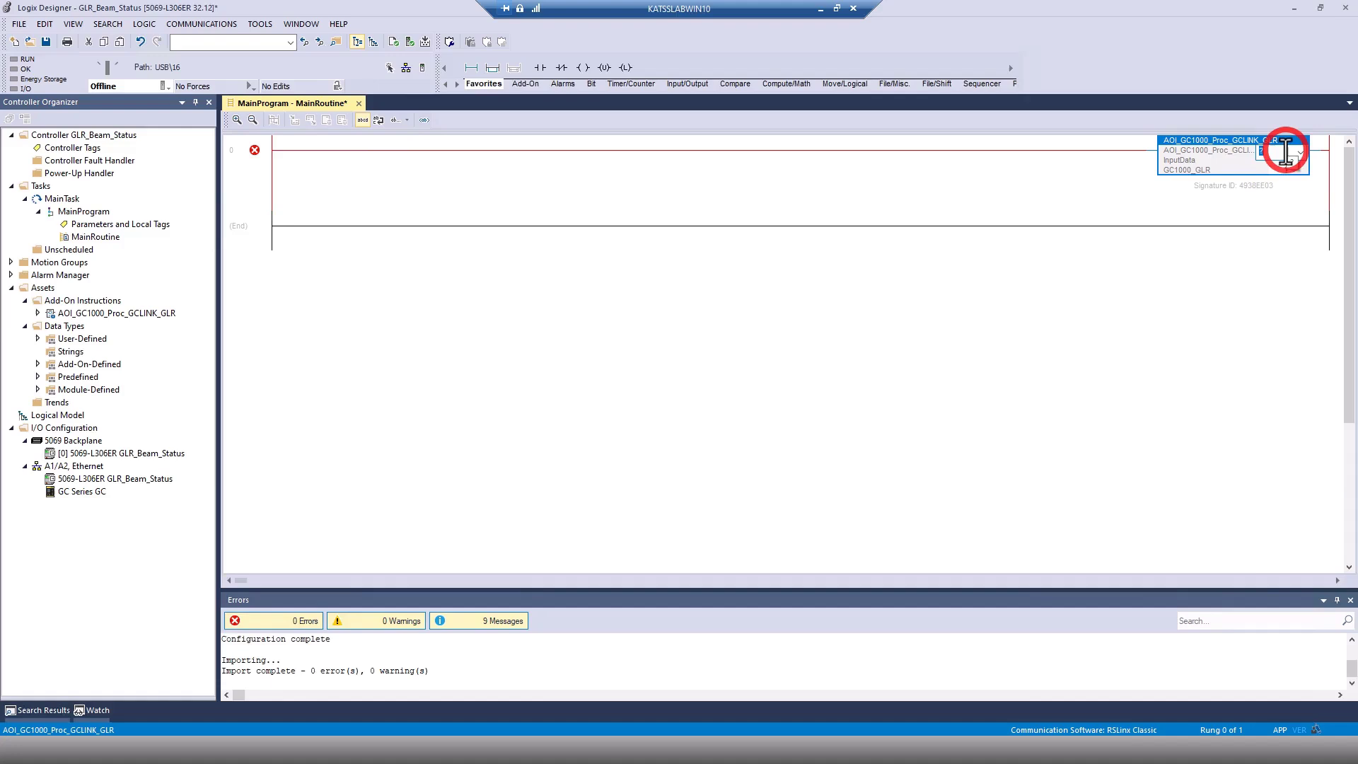
text(GLR_BEAM_STATUS_)
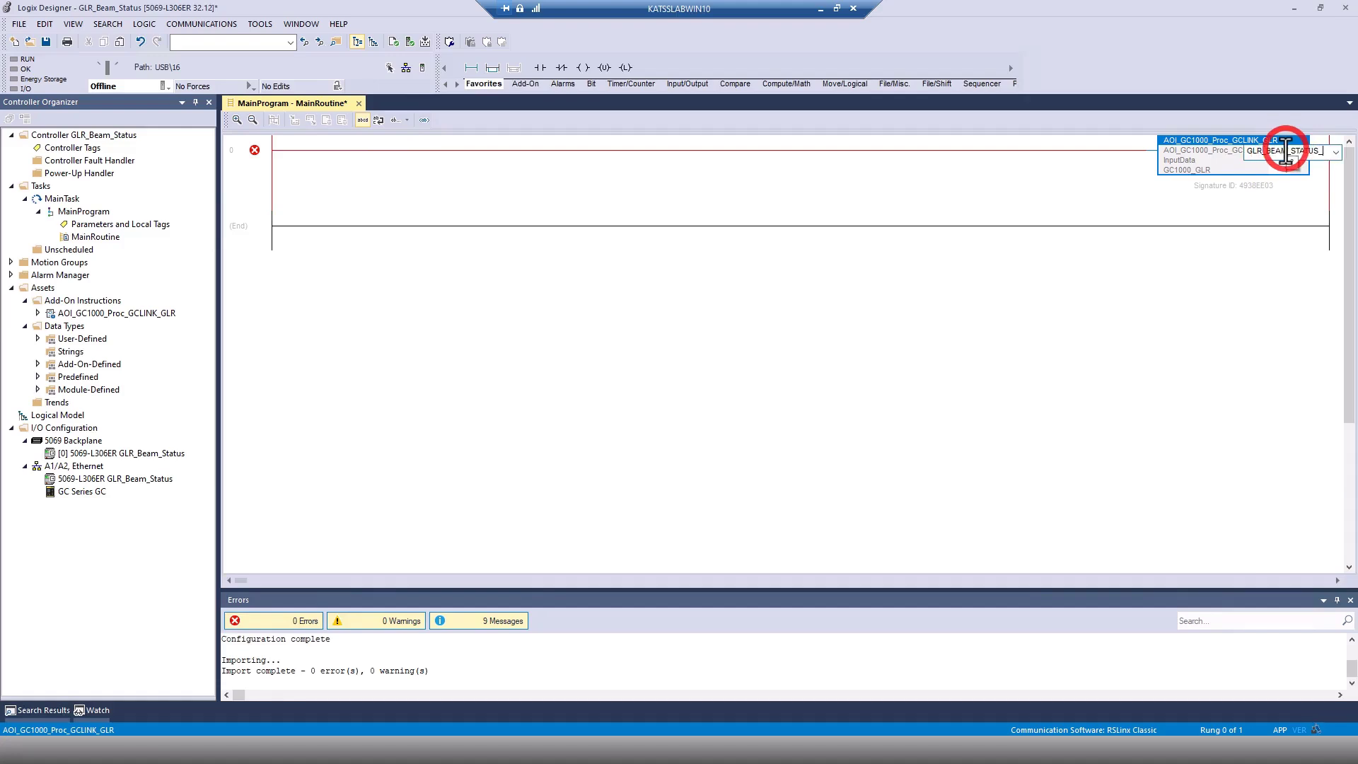
text(AOI)
key(Return)
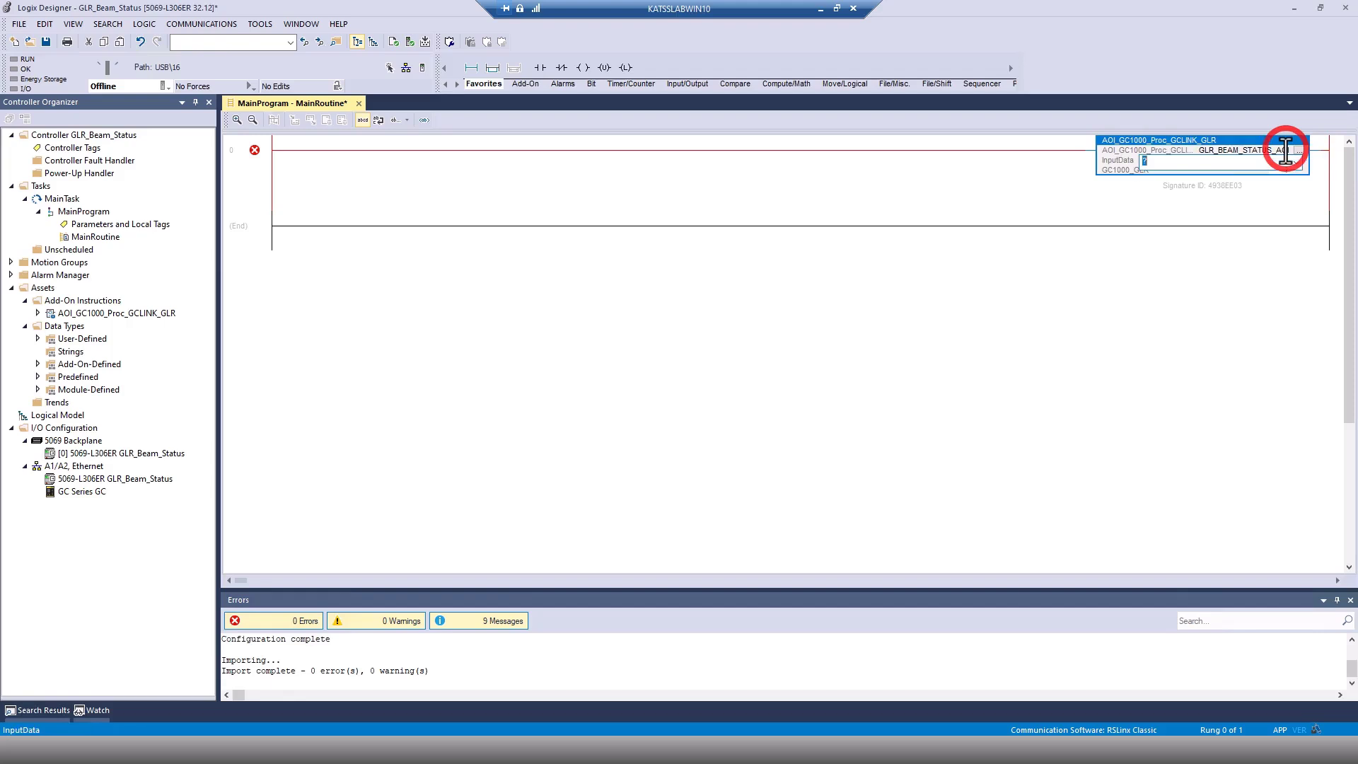
- Wire InputData to GC:I1.Data and set the GC1000_GLR operand to GLR_BEAM_STATUS_DATA
click(1296, 162)
click(1112, 214)
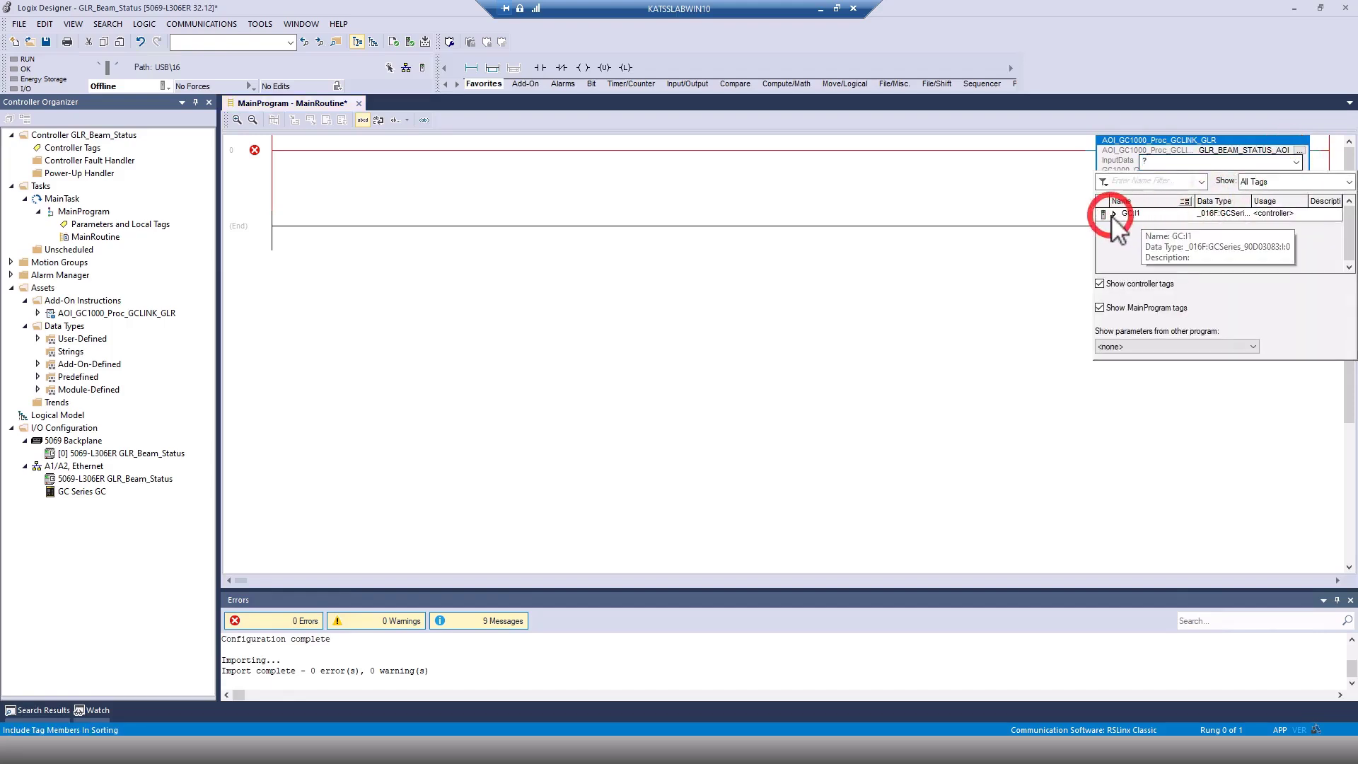
click(1114, 214)
double_click(1128, 234)
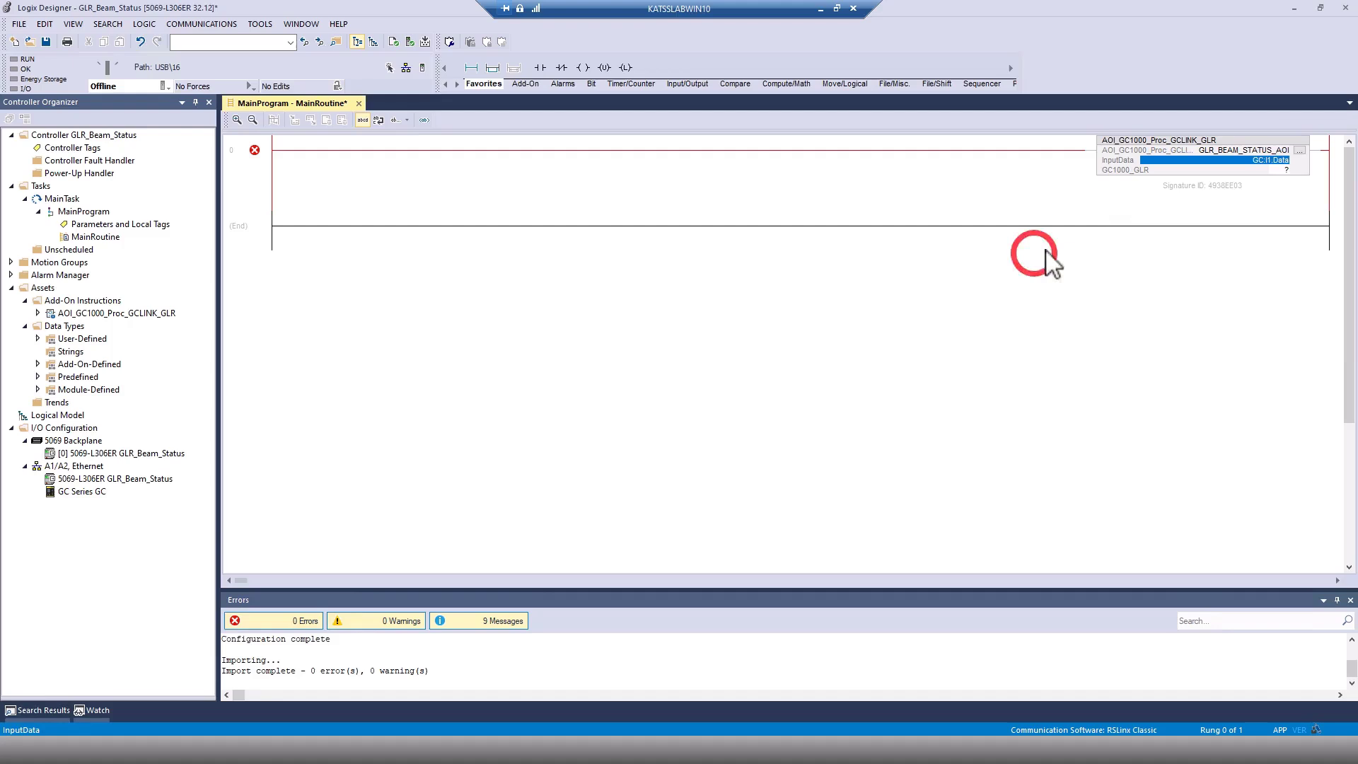
click(1280, 171)
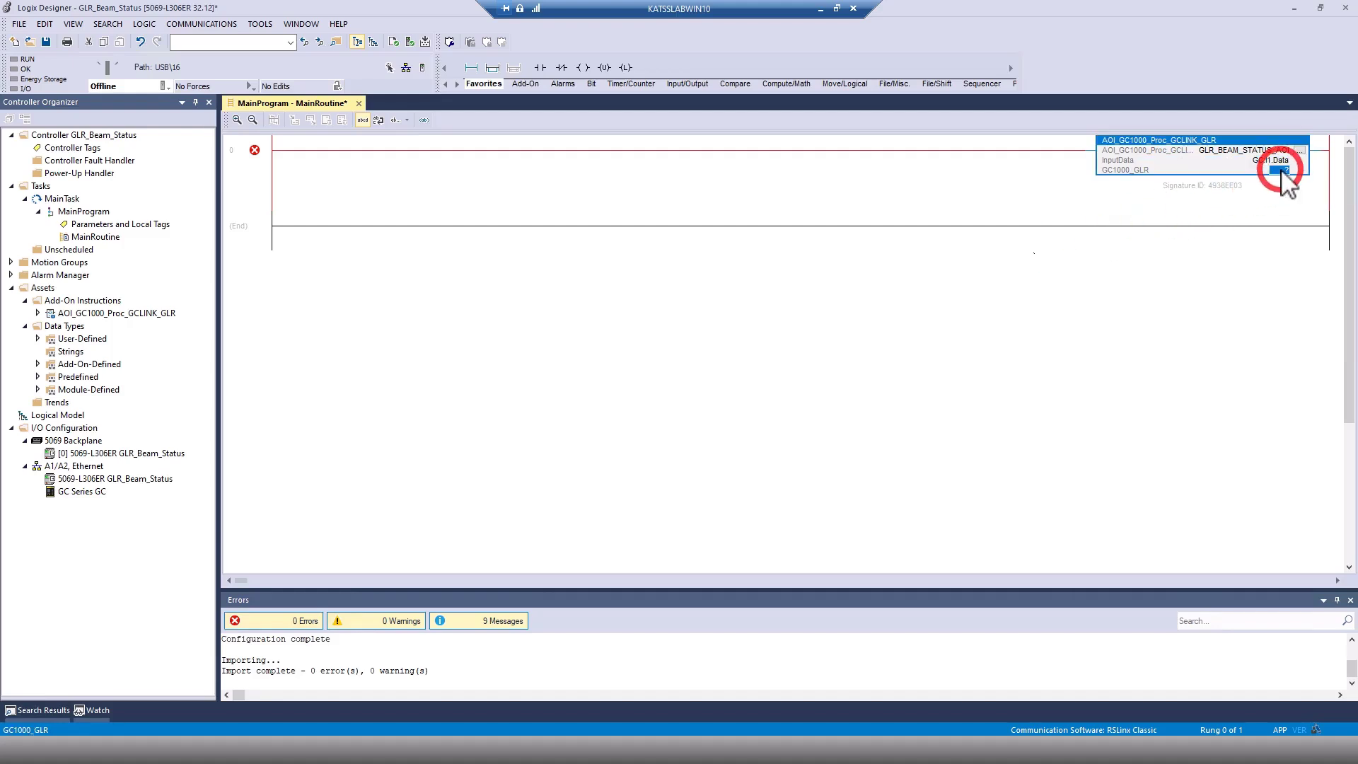
text(GLR_)
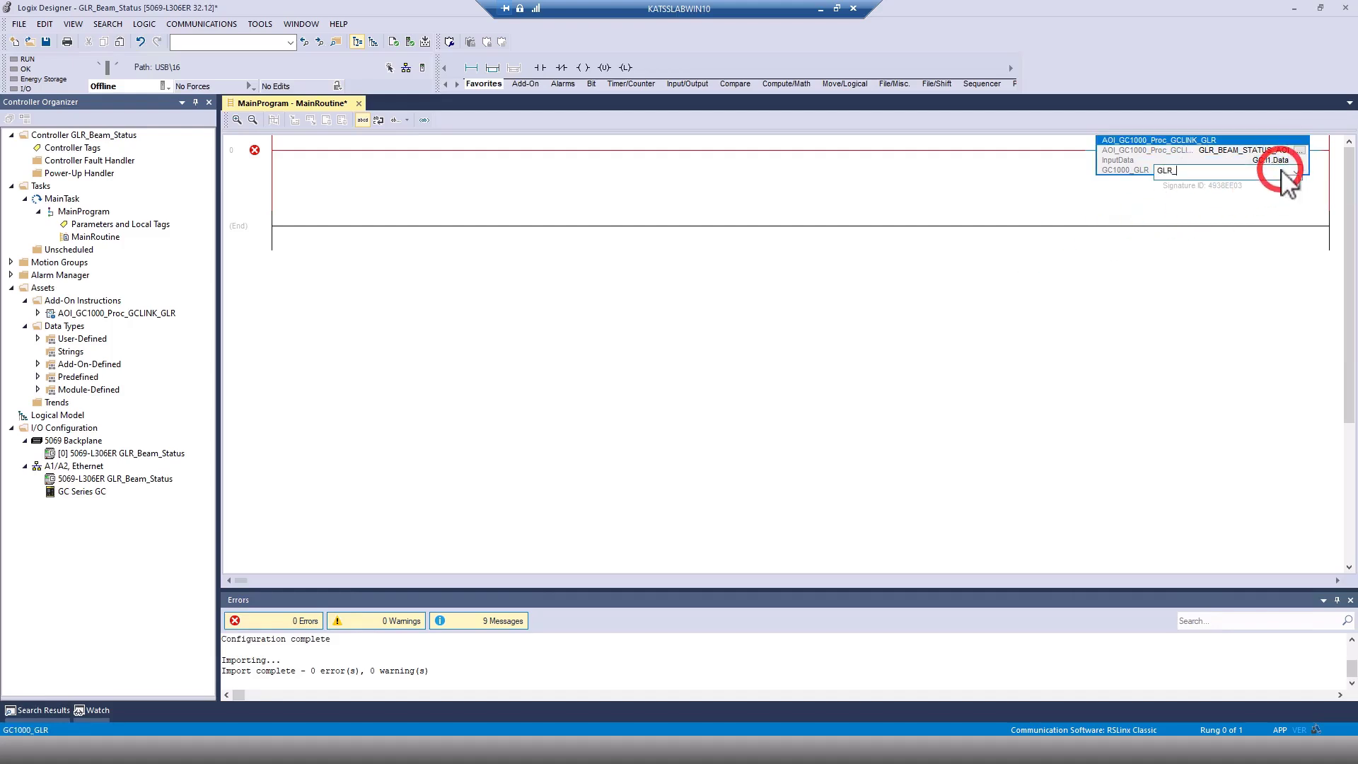
text(BEAM_STATUS_DATA)
key(Return)
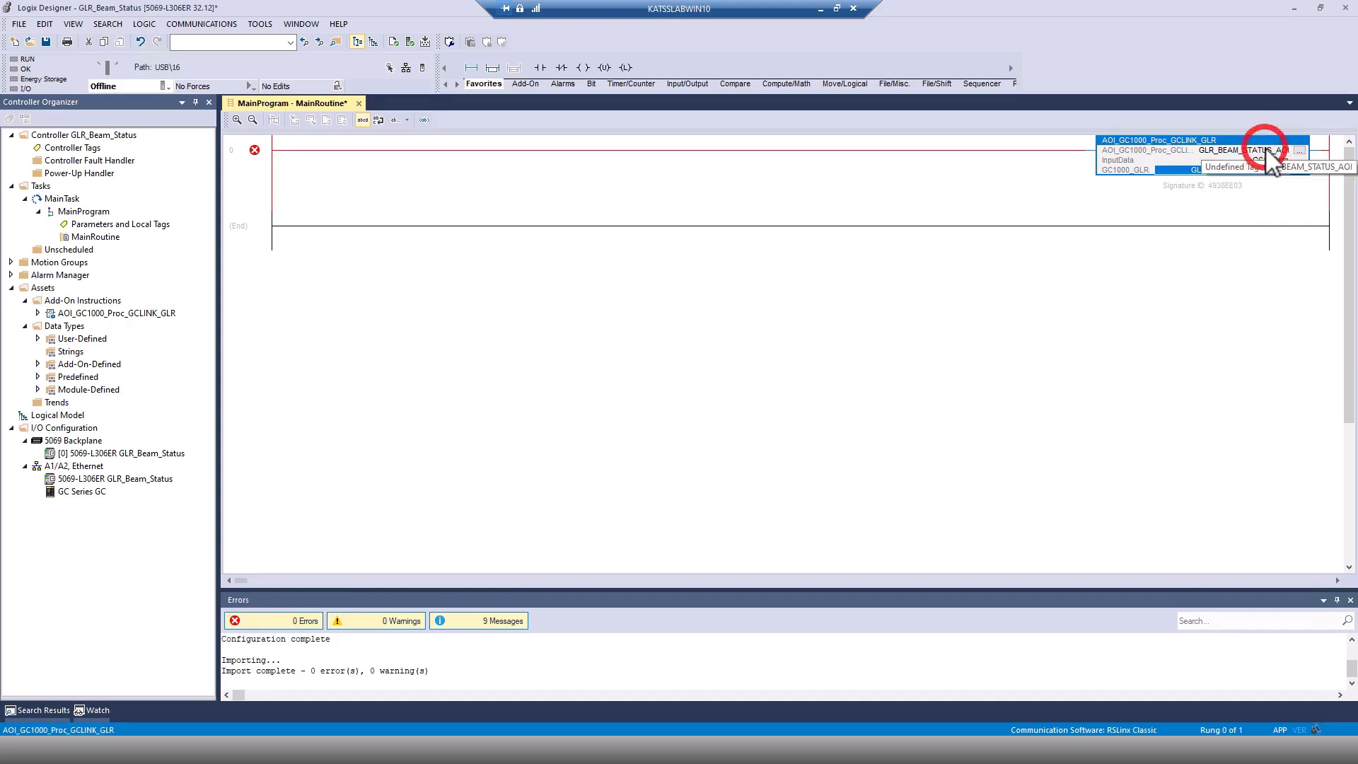
- Create the undefined tags GLR_BEAM_STATUS_AOI and GLR_BEAM_STATUS_DATA
right_click(1265, 151)
click(1265, 156)
key(Return)
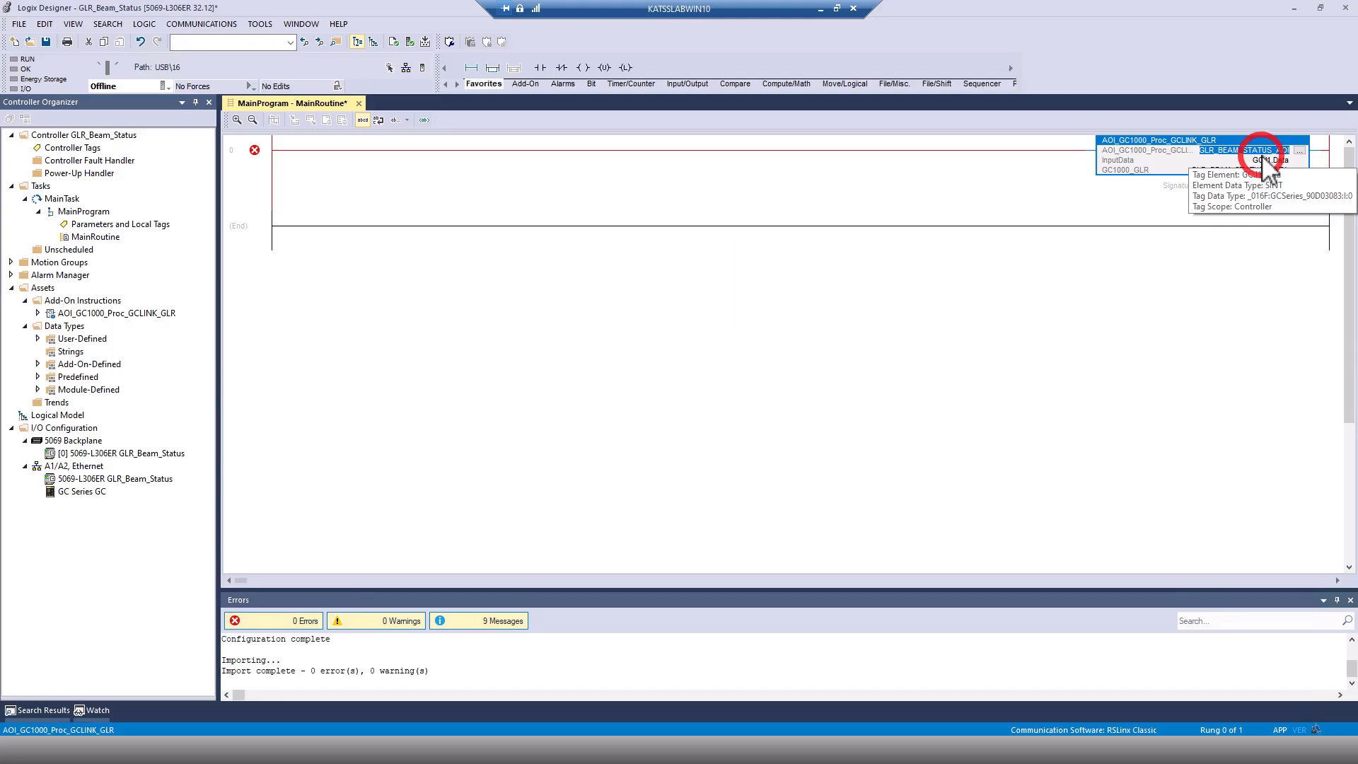
right_click(1258, 172)
click(1260, 181)
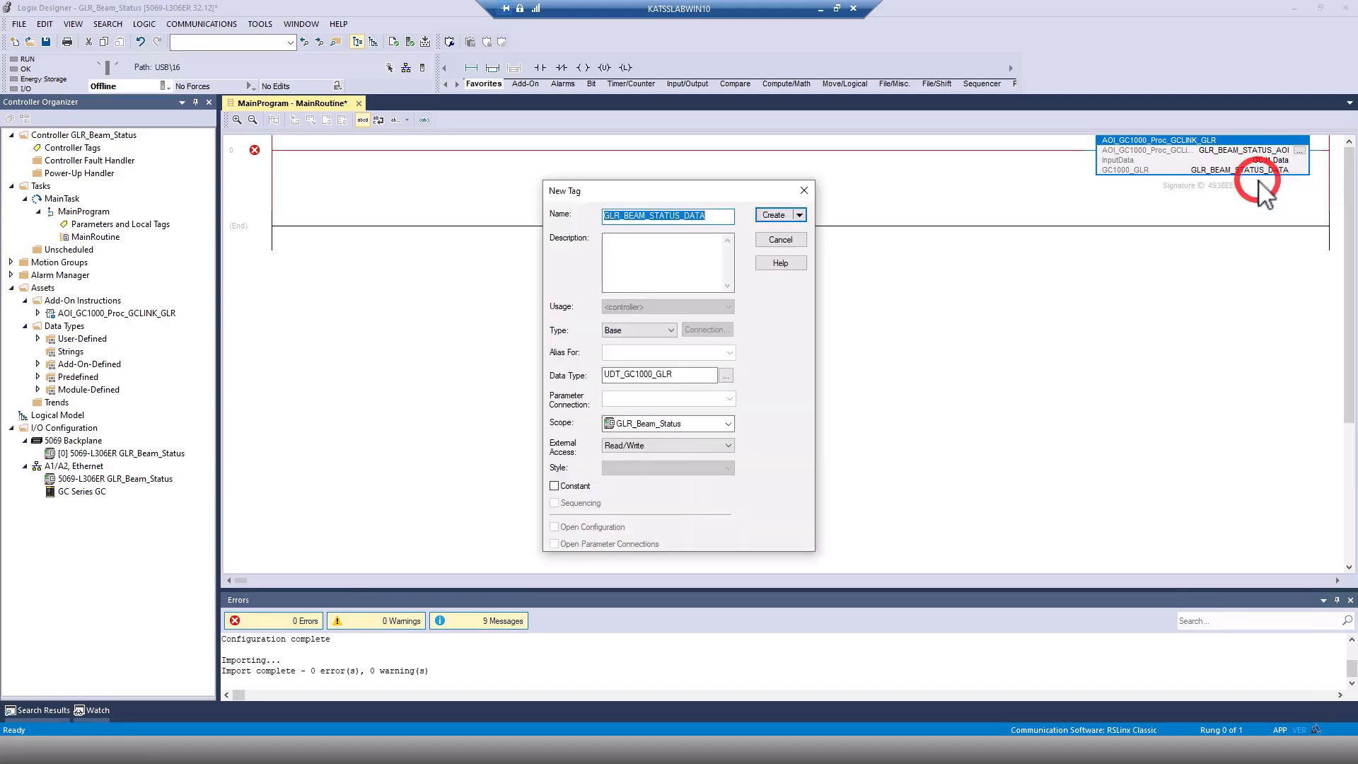
key(Return)
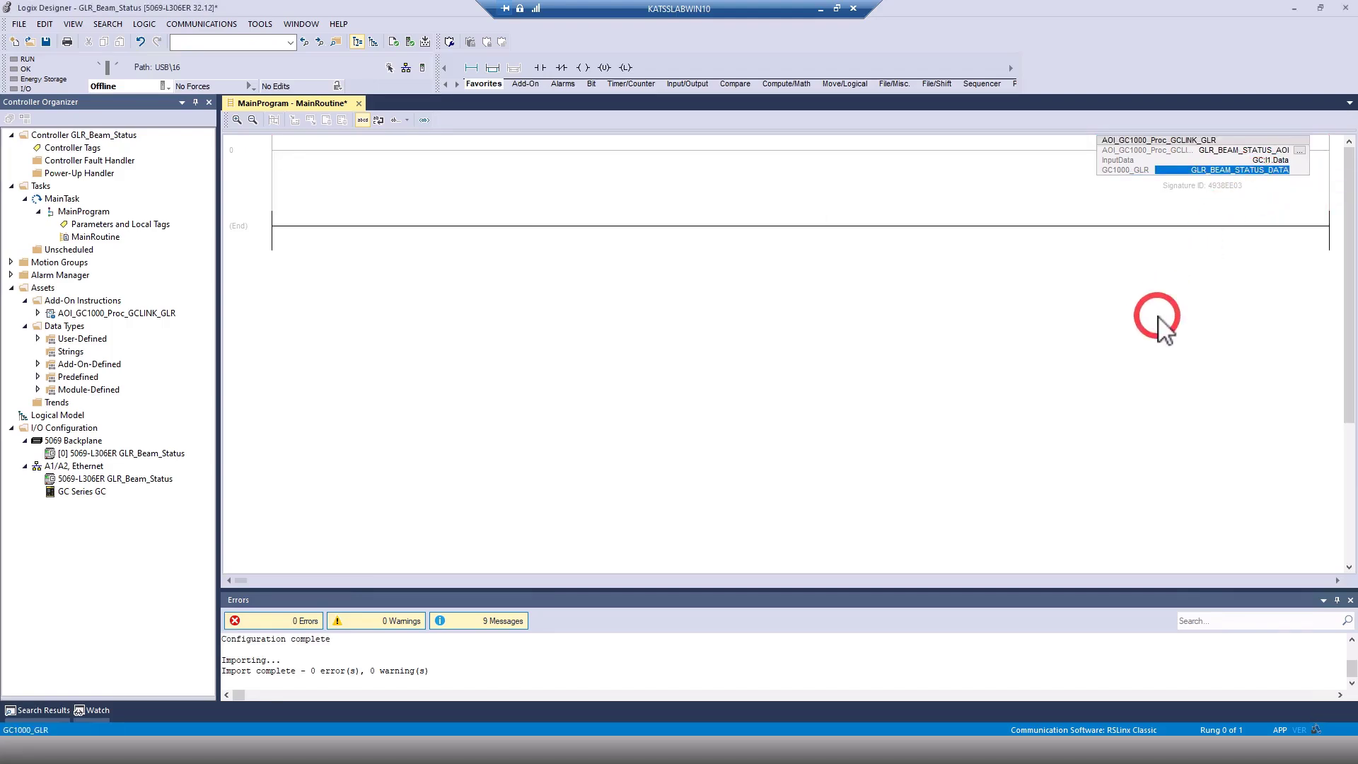
- Monitor GLR_BEAM_STATUS_DATA, download the project to the controller, and return it to Remote Run
right_click(1258, 174)
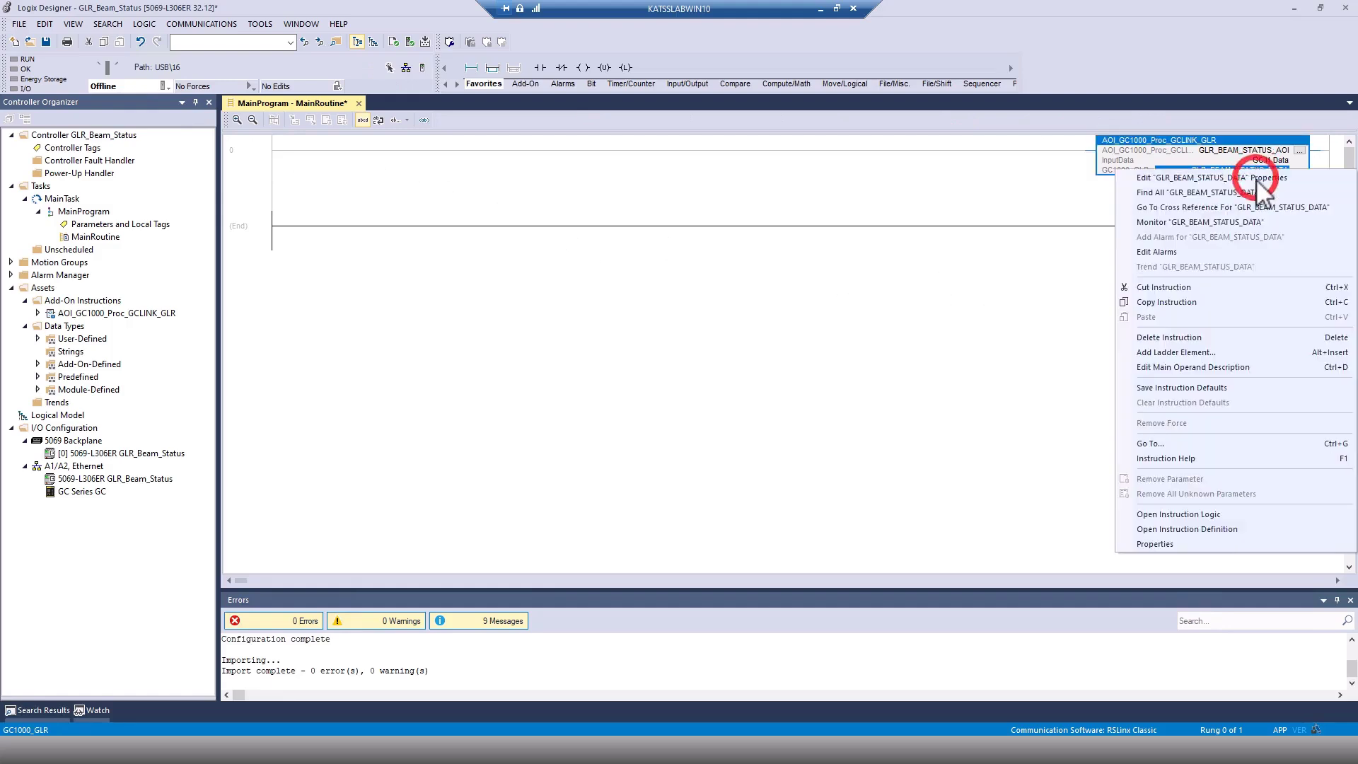
click(1196, 225)
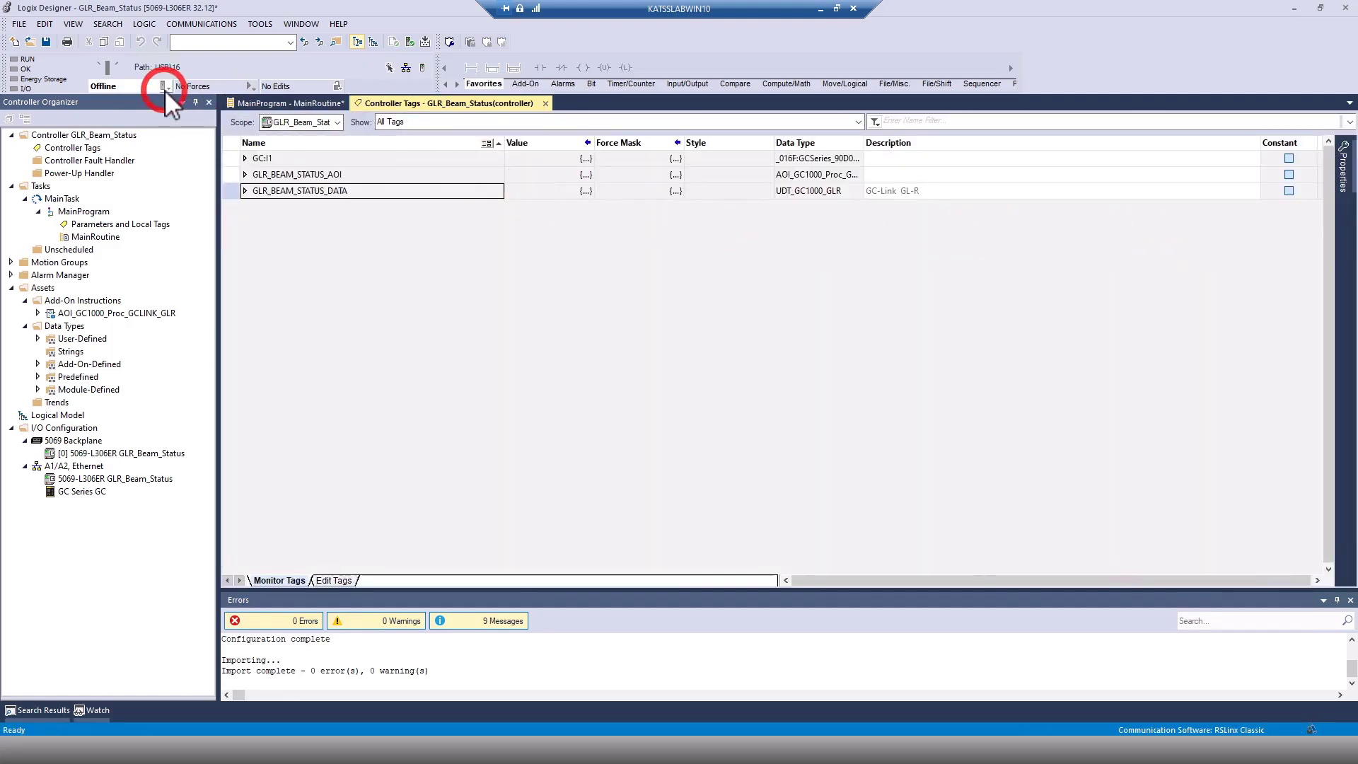
click(164, 86)
click(193, 104)
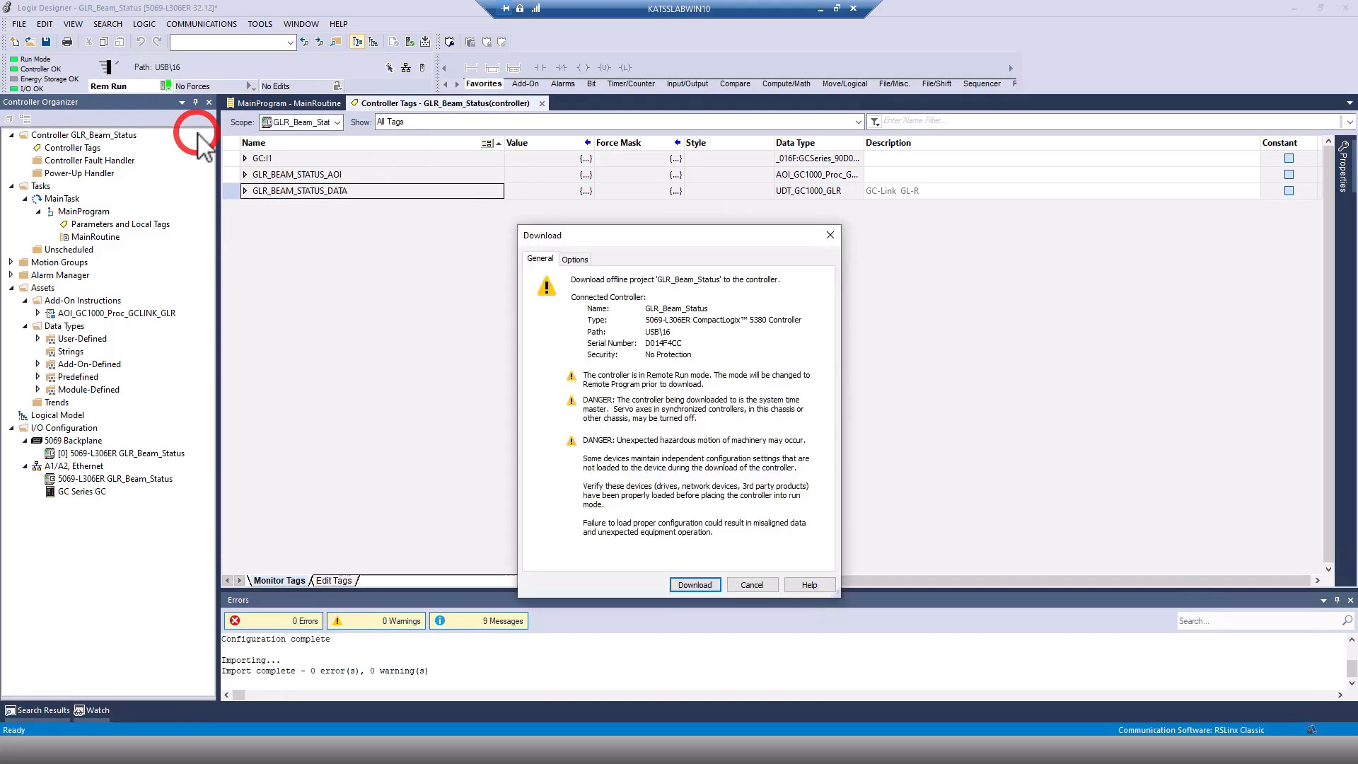
key(Return)
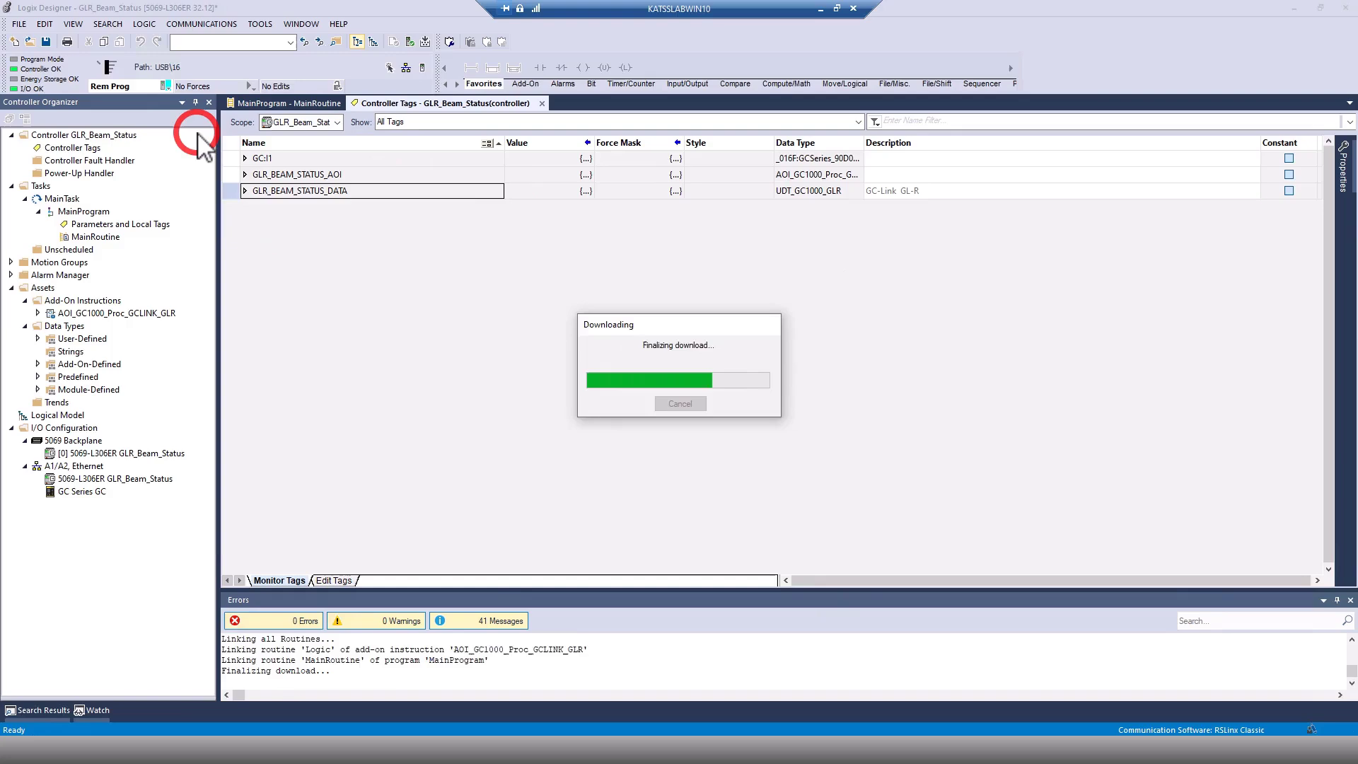
key(Return)
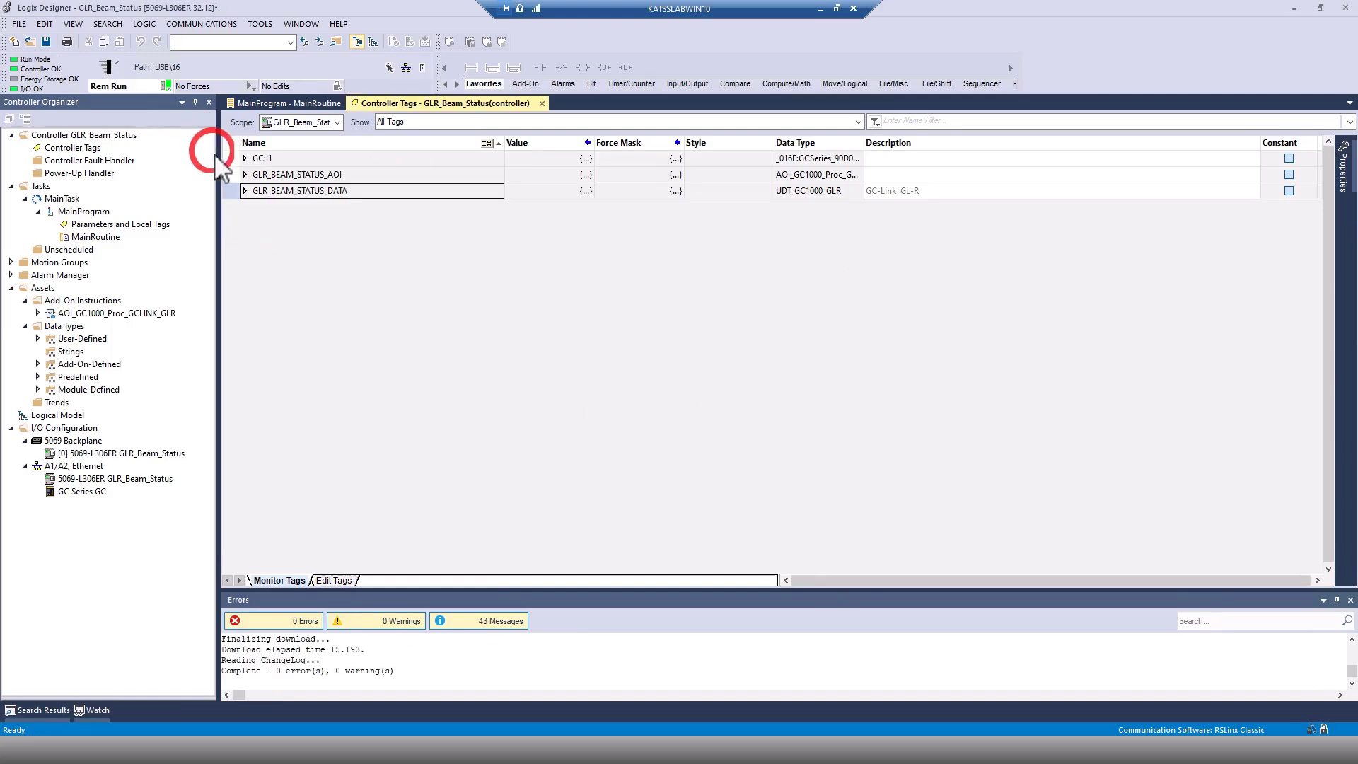
- Expand GLR_BEAM_STATUS_DATA and its AxisON array, showing AxisON[0] 16#ff and AxisON[1] 16#0f
click(245, 191)
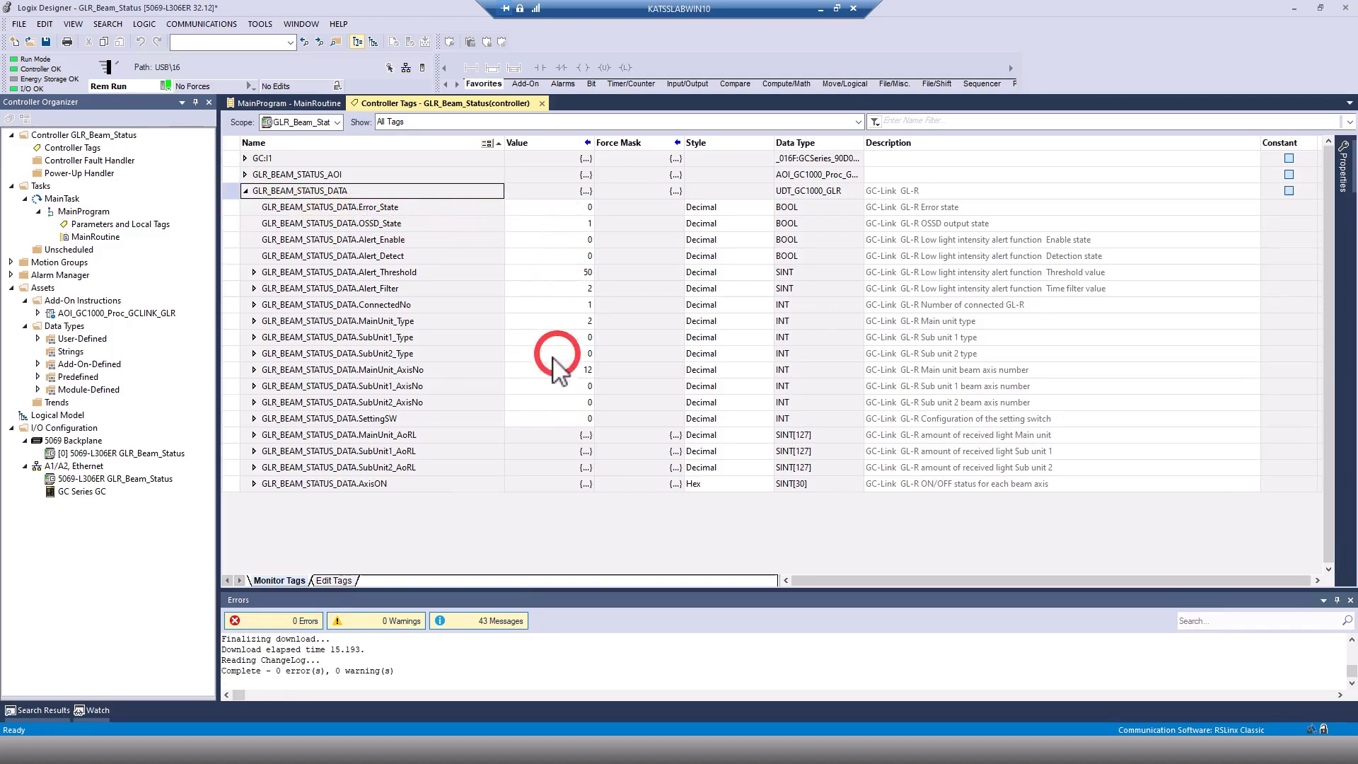
click(254, 484)
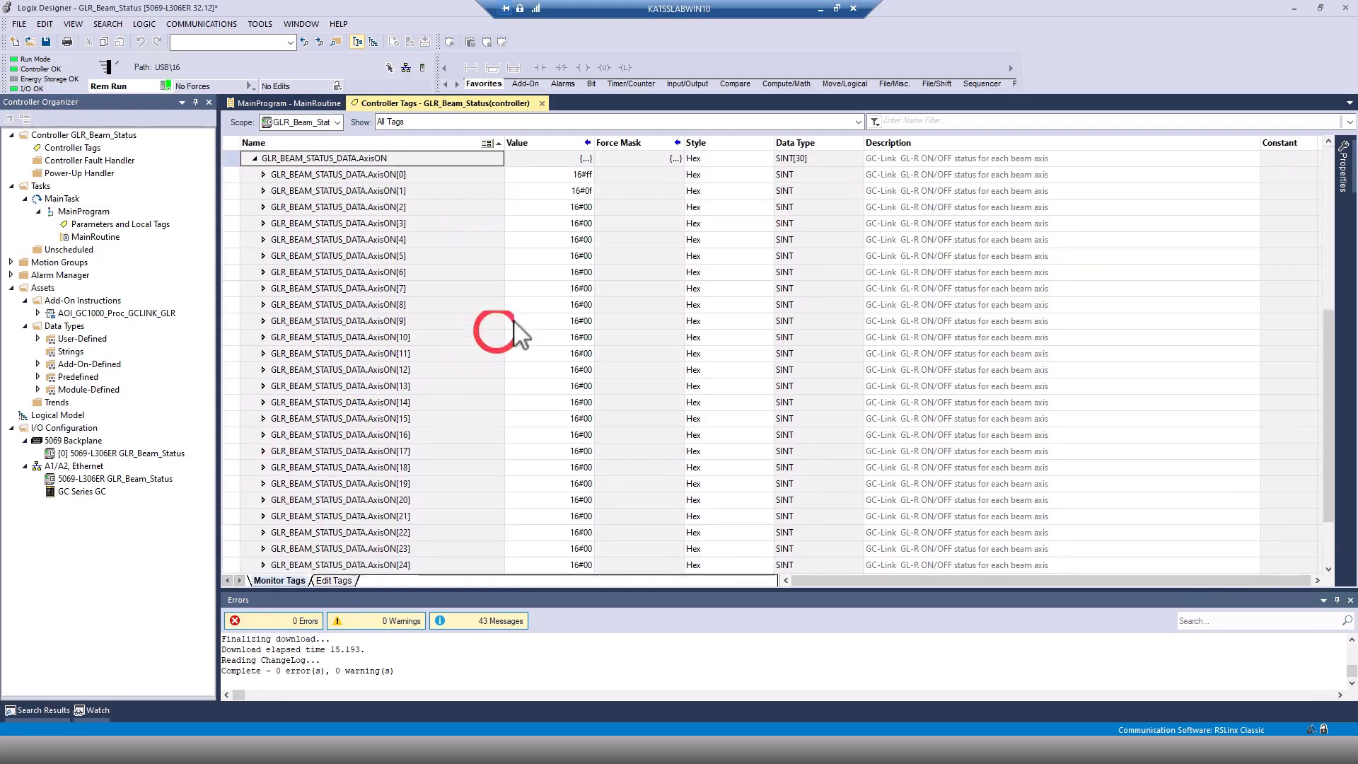
- Set AxisON's display style to Binary, showing 2#1111_1111 and 2#0000_1111
click(709, 159)
click(715, 160)
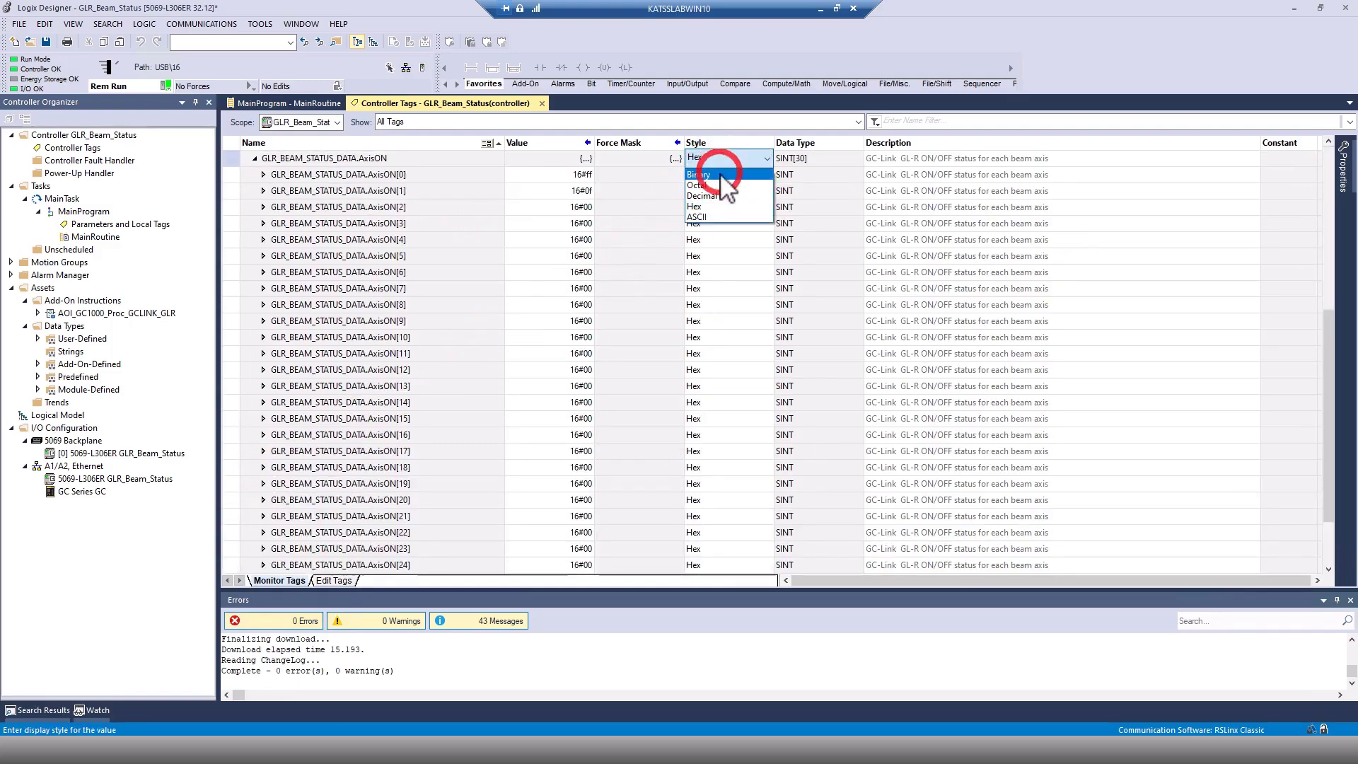
click(721, 175)
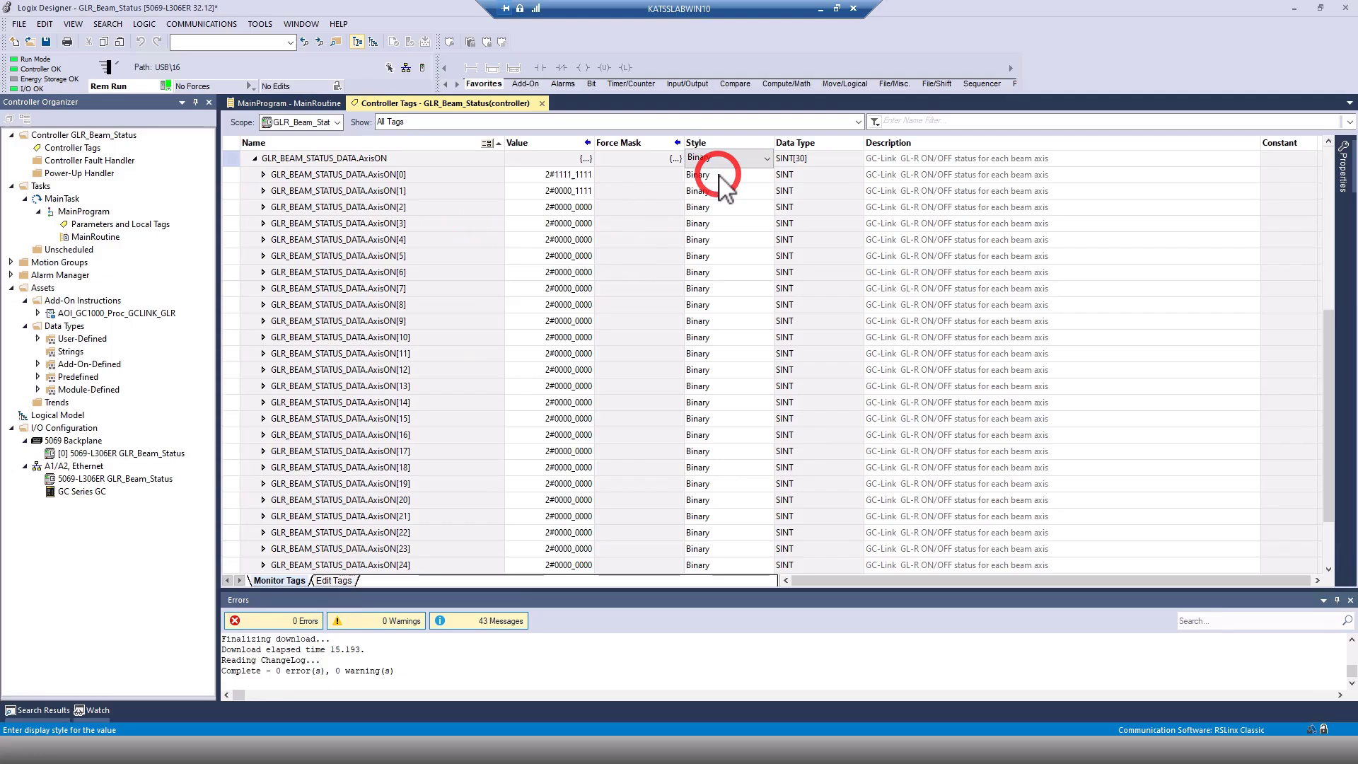